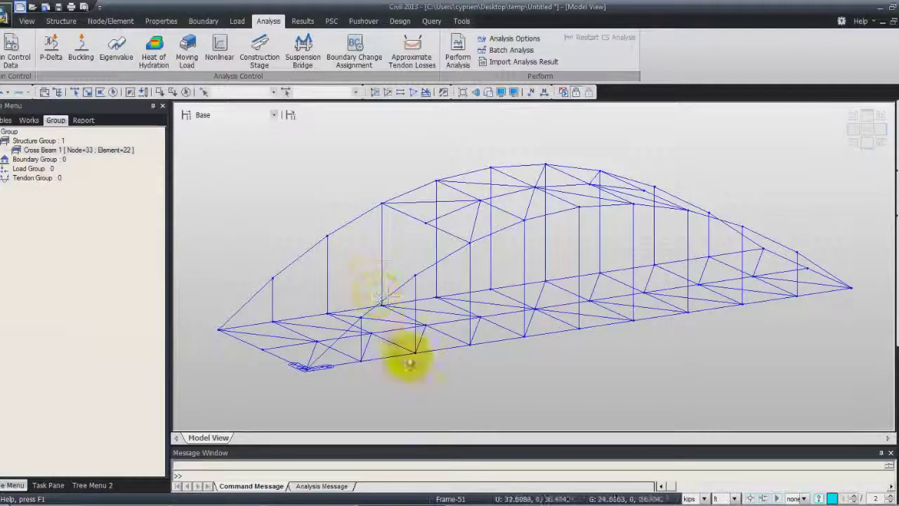
Step: Enlarge the message window and run Perform Analysis until it reports successful completion
{"action": "left_click_drag", "start_coordinate": [433, 451], "coordinate": [428, 401]}
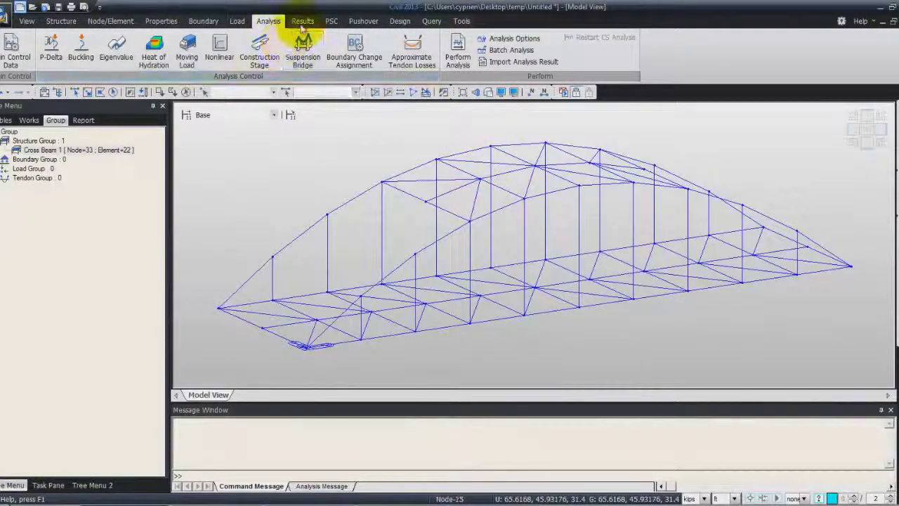
{"action": "left_click", "coordinate": [450, 54]}
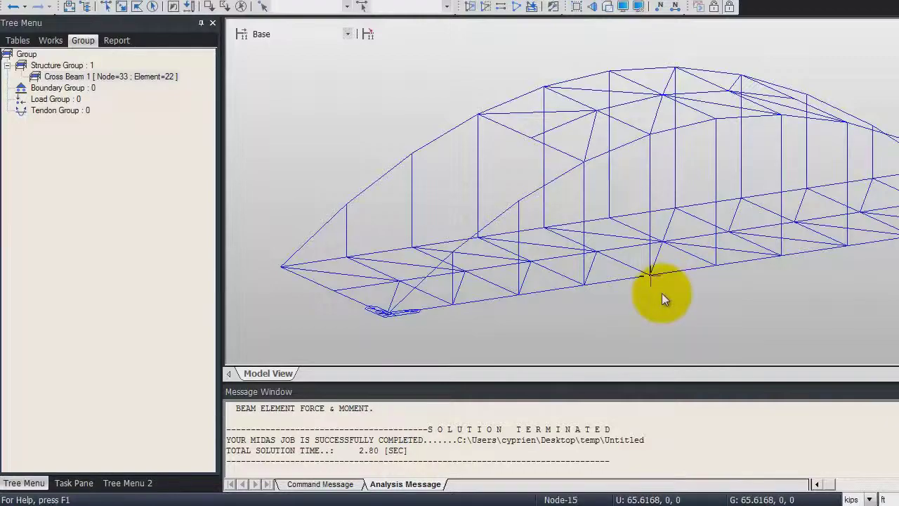
{"action": "mouse_move", "coordinate": [664, 299]}
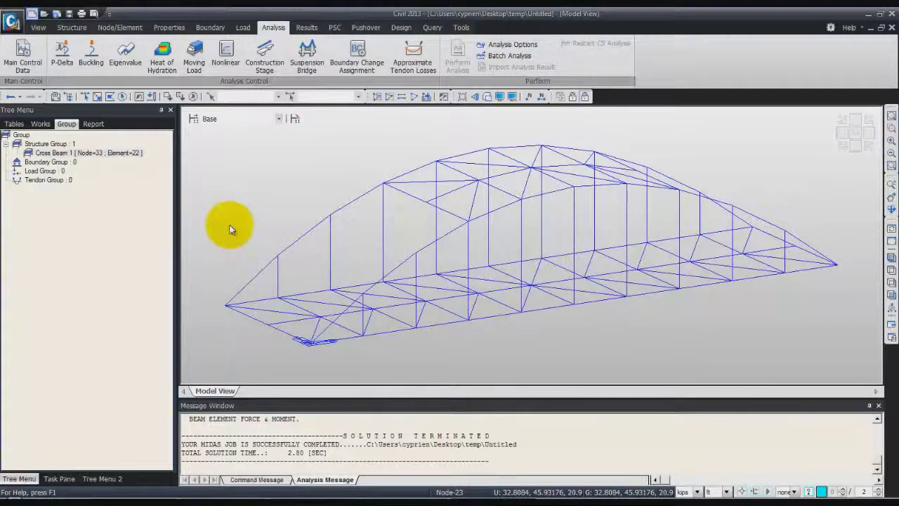
{"action": "left_click", "coordinate": [306, 27]}
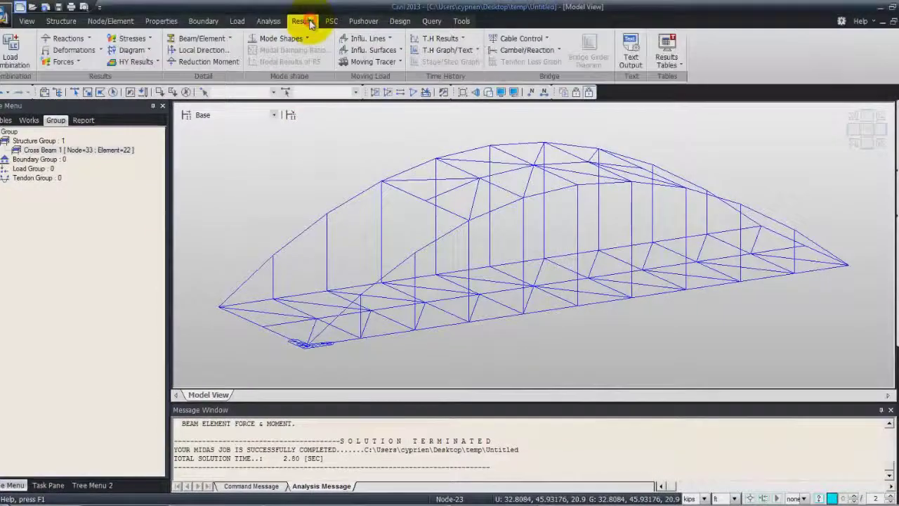
Step: Define LCB1 as Dead Load + Sidewalk Load + MVL(MV), each factored 1.0
{"action": "left_click", "coordinate": [11, 48]}
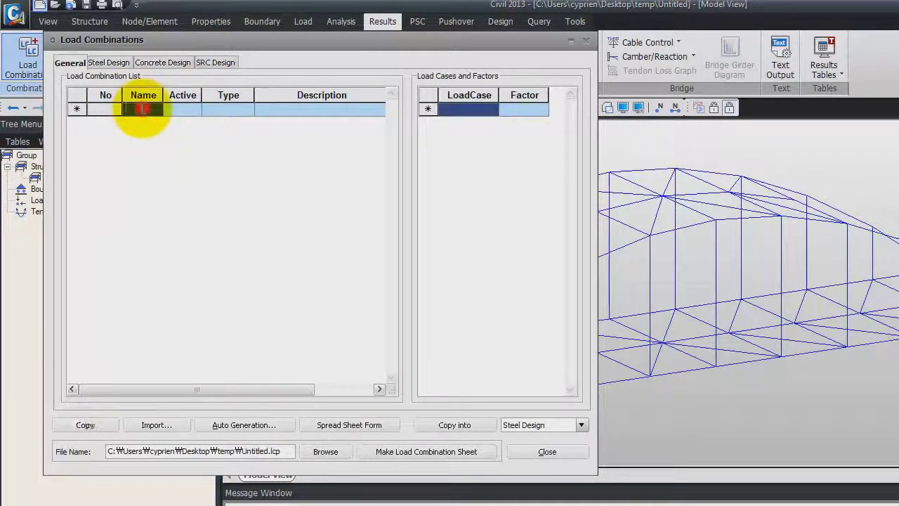
{"action": "type", "text": "LCB1"}
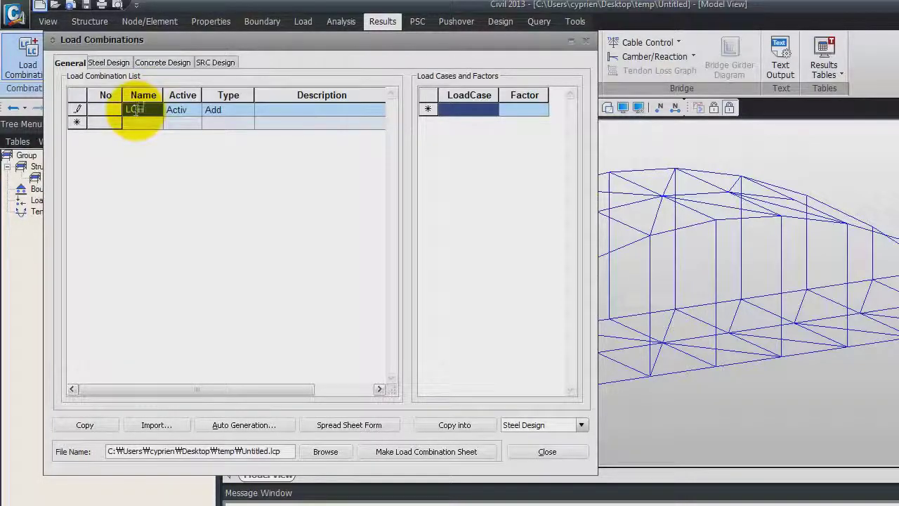
{"action": "left_click", "coordinate": [485, 110]}
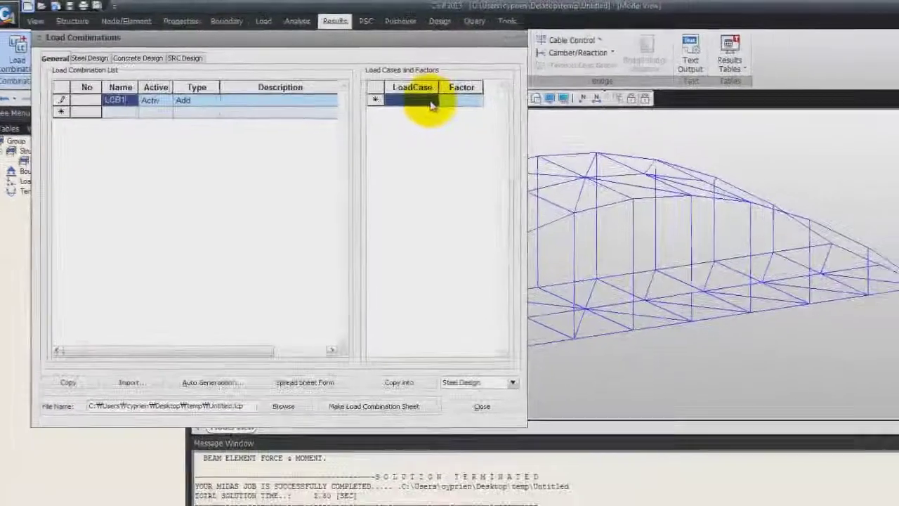
{"action": "left_click", "coordinate": [431, 104]}
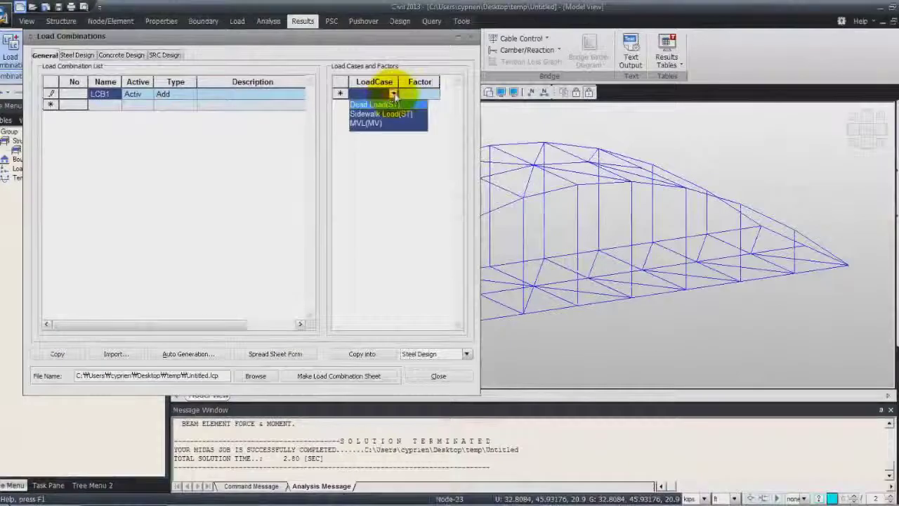
{"action": "left_click", "coordinate": [434, 112]}
{"action": "left_click", "coordinate": [395, 104]}
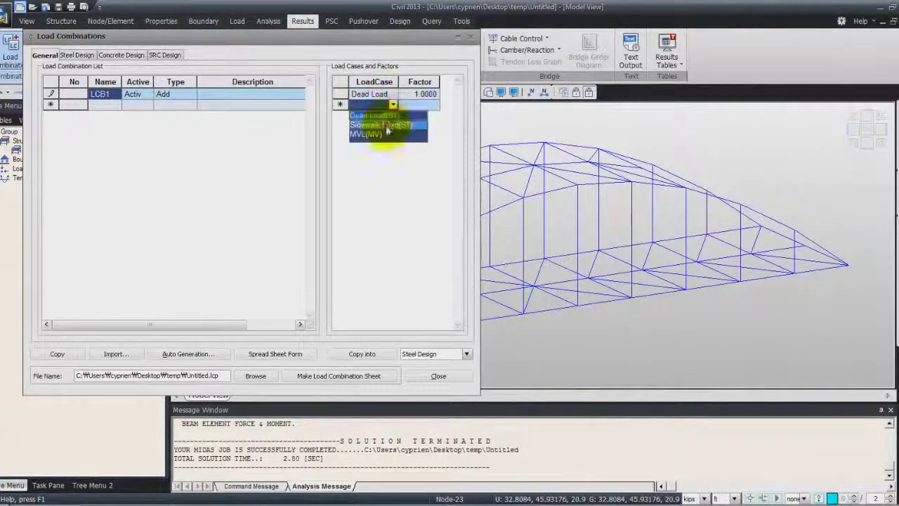
{"action": "left_click", "coordinate": [391, 121]}
{"action": "left_click", "coordinate": [395, 116]}
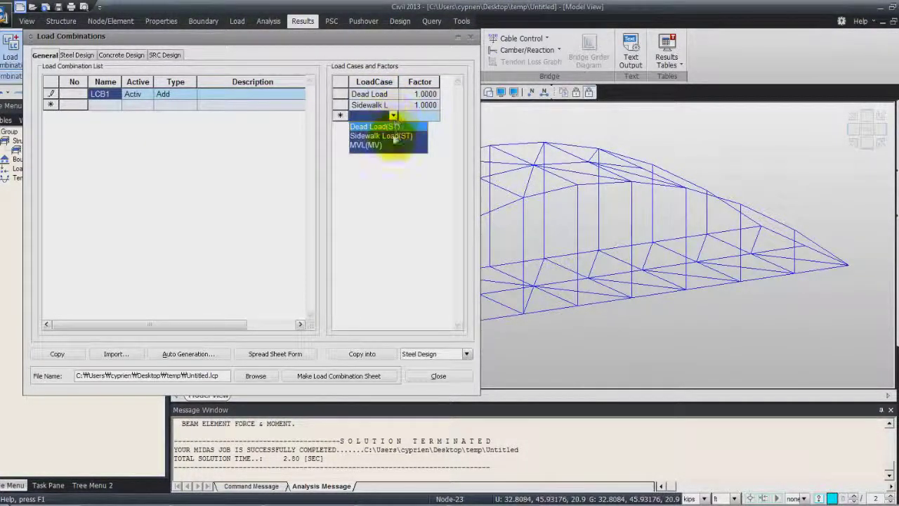
{"action": "left_click", "coordinate": [387, 143]}
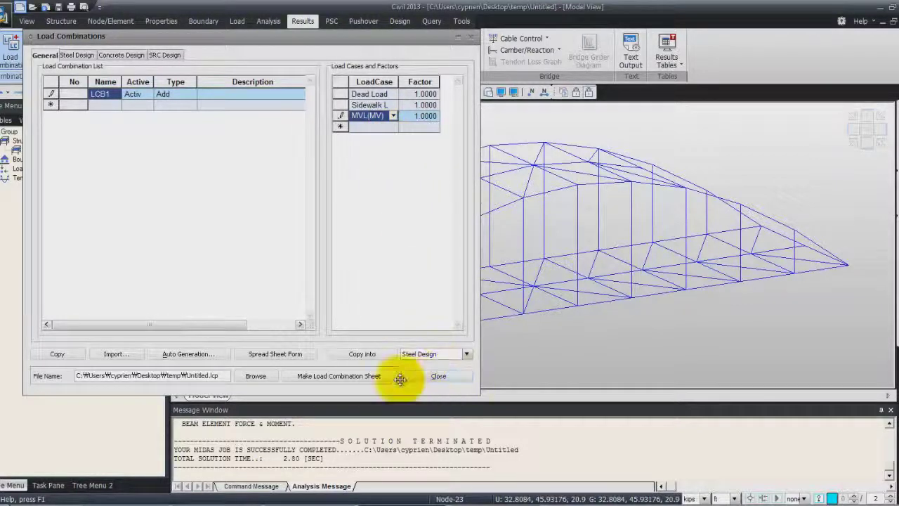
{"action": "left_click", "coordinate": [437, 377]}
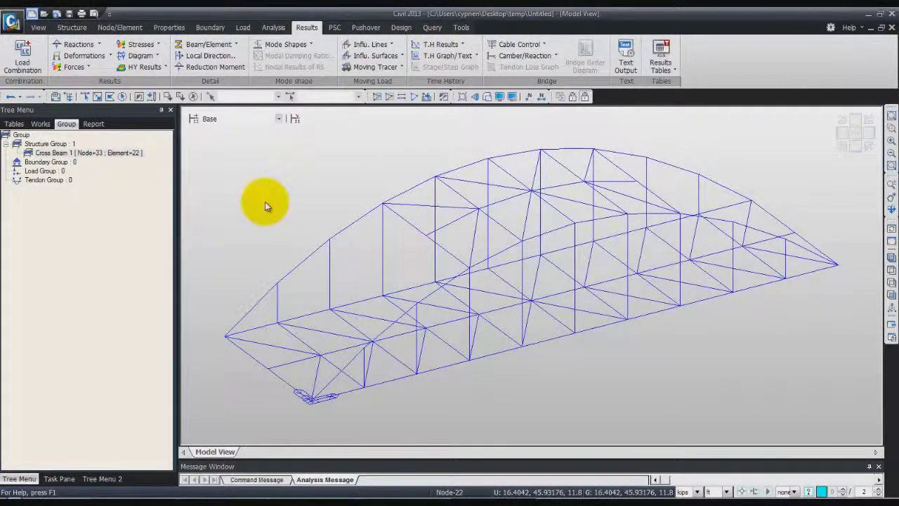
Step: Show the CBmin: LCB1 Real Deform shape with undeformed outline, as shaded solid members
{"action": "left_click", "coordinate": [109, 56]}
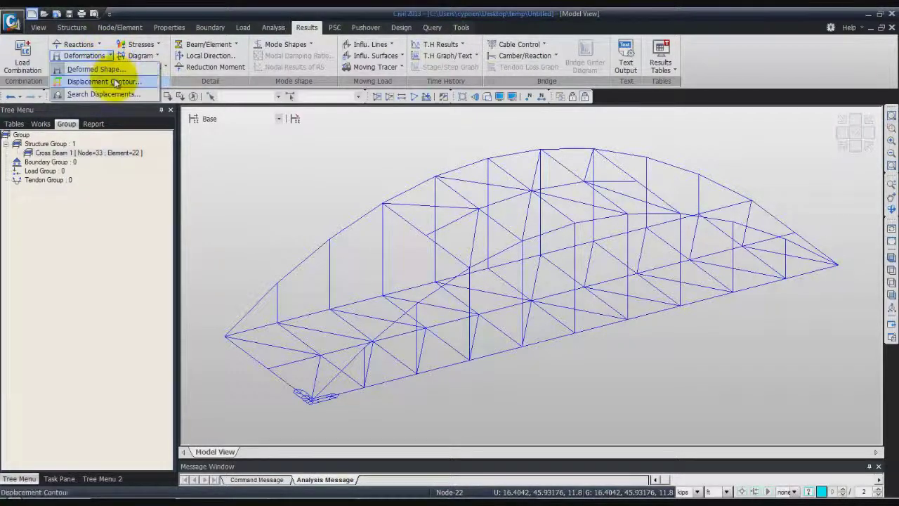
{"action": "left_click", "coordinate": [112, 68]}
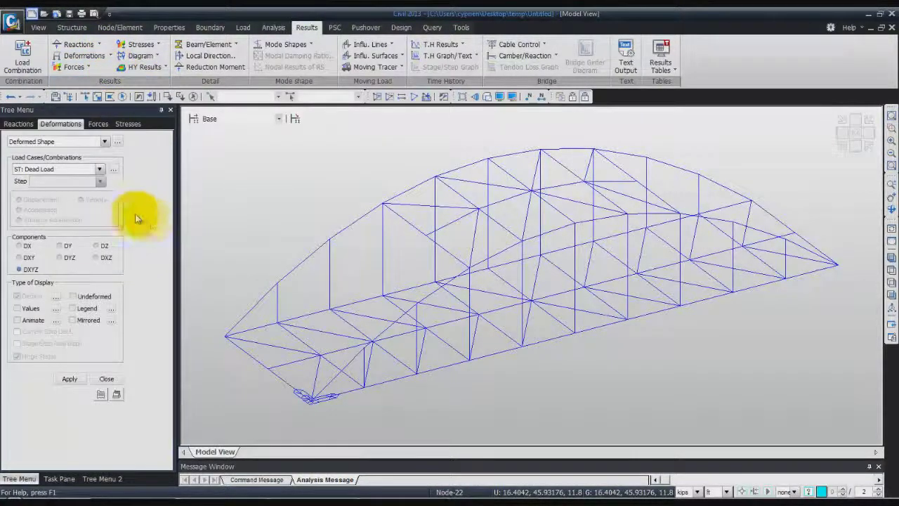
{"action": "left_click", "coordinate": [102, 168]}
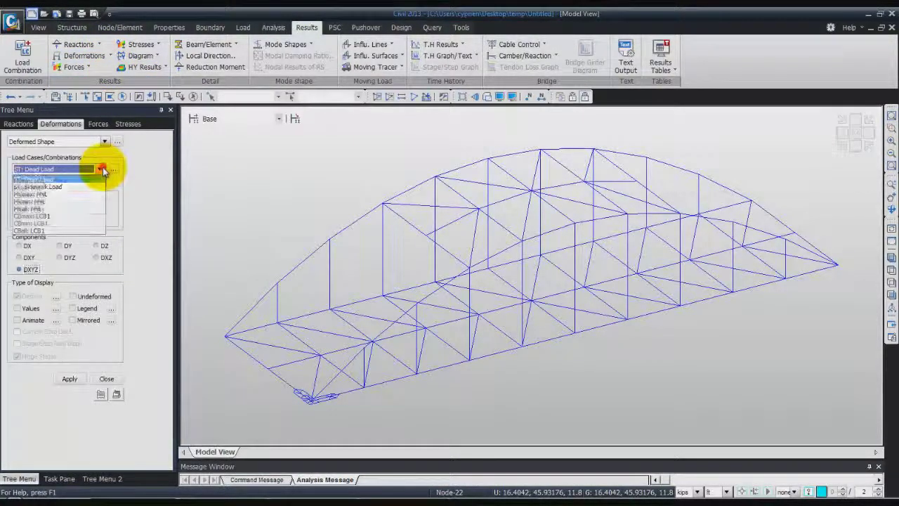
{"action": "left_click", "coordinate": [80, 223]}
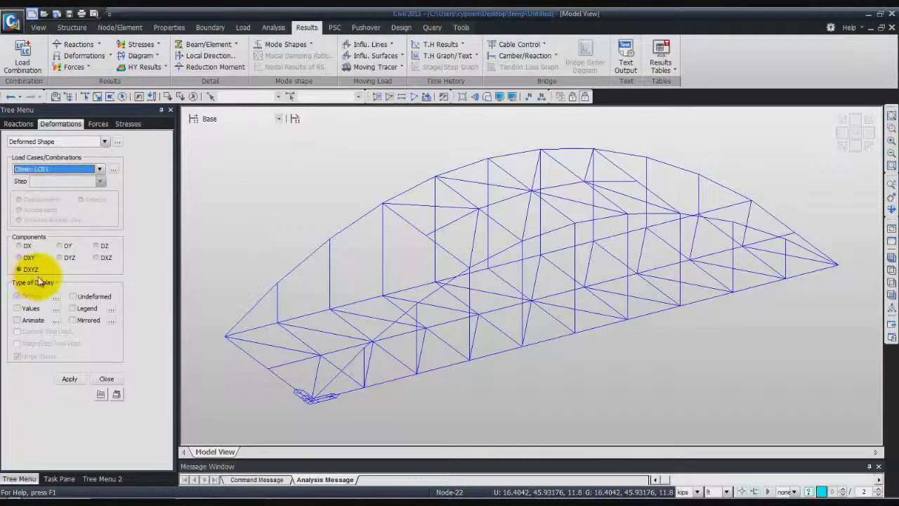
{"action": "left_click", "coordinate": [74, 297]}
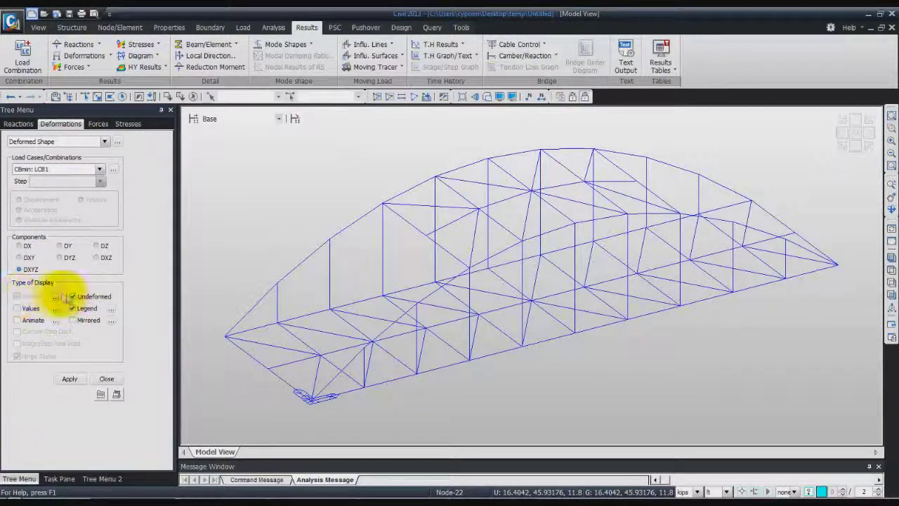
{"action": "left_click", "coordinate": [56, 297]}
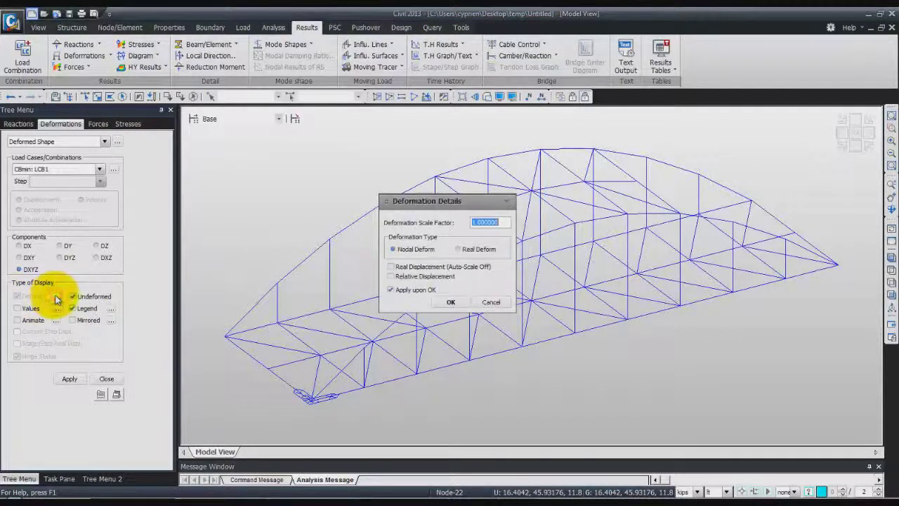
{"action": "left_click", "coordinate": [461, 252]}
{"action": "left_click", "coordinate": [450, 302]}
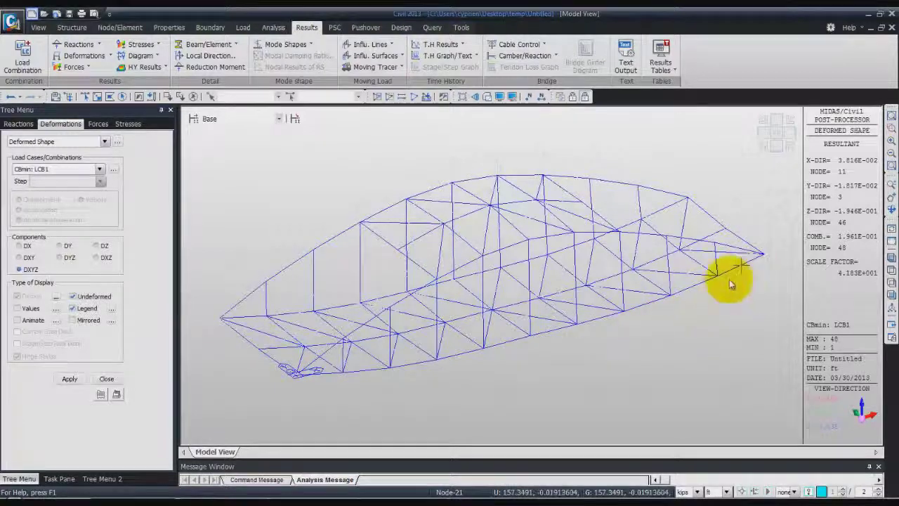
{"action": "left_click", "coordinate": [487, 97]}
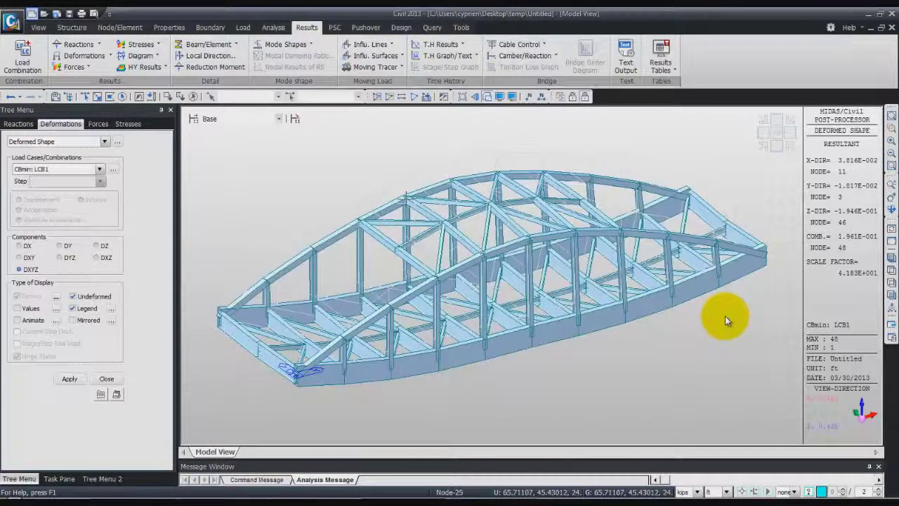
Step: Return to wireframe display and reset to the initial view, clearing the deformed shape
{"action": "left_click", "coordinate": [487, 96]}
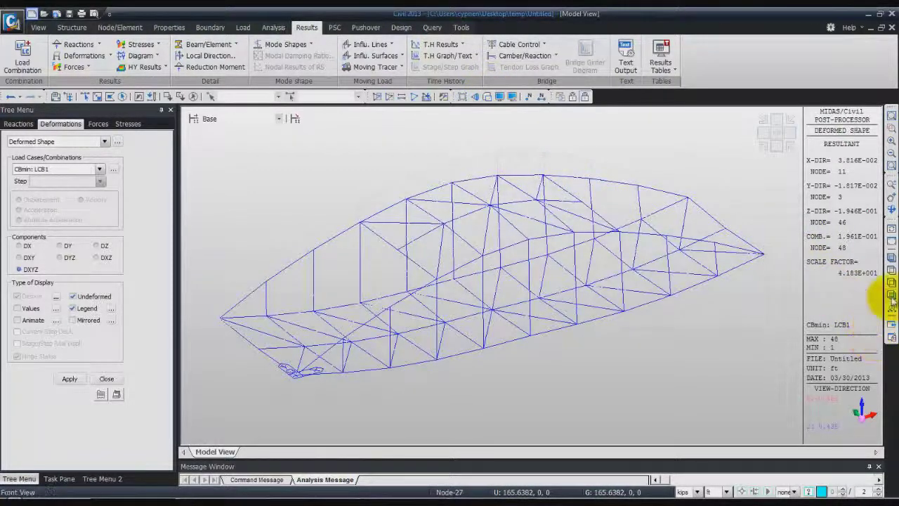
{"action": "left_click", "coordinate": [892, 244]}
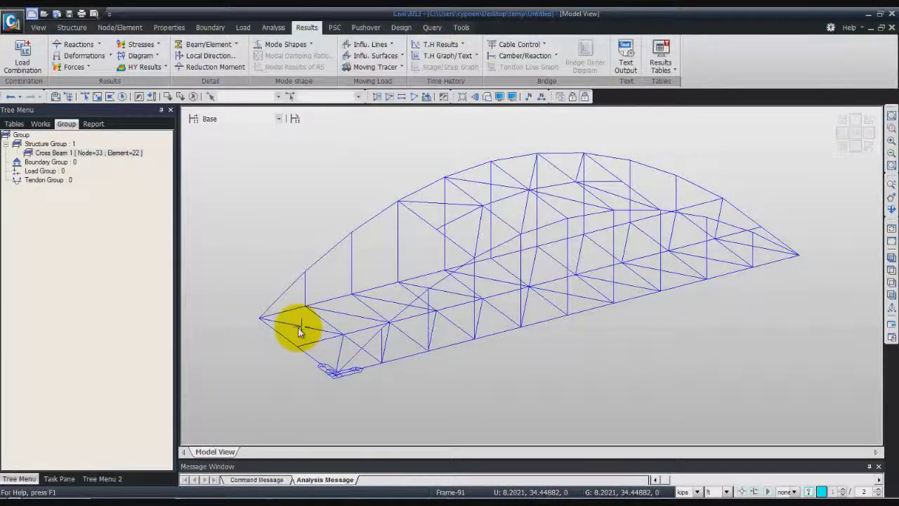
Step: Select the side truss by XZ plane through one node, activate it, and view in front elevation
{"action": "left_click", "coordinate": [38, 28]}
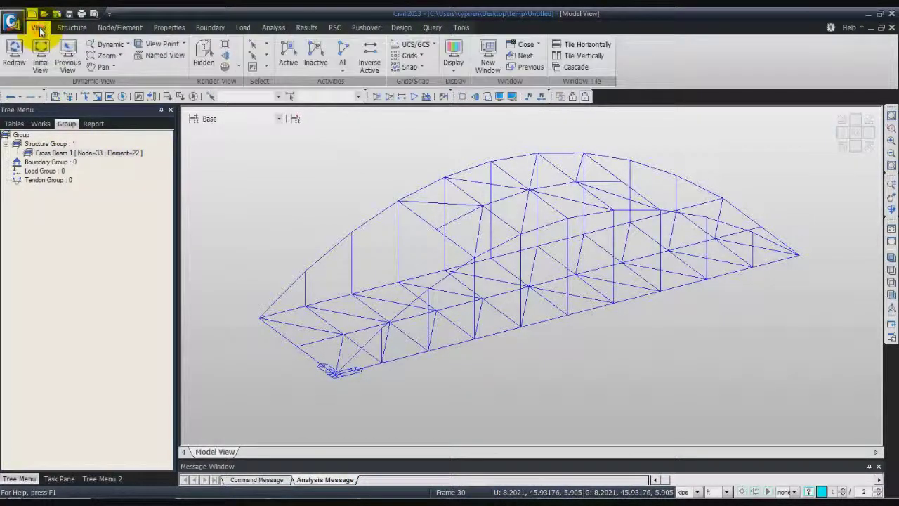
{"action": "left_click", "coordinate": [266, 45]}
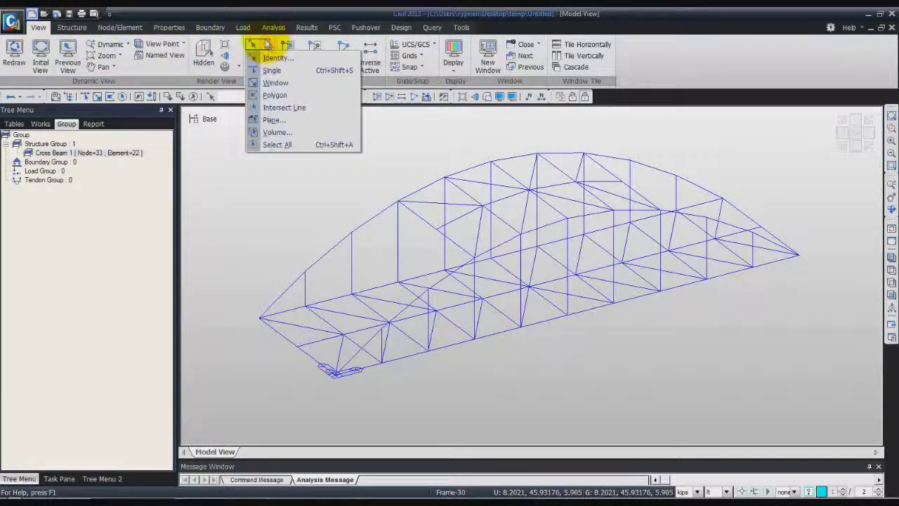
{"action": "left_click", "coordinate": [274, 119]}
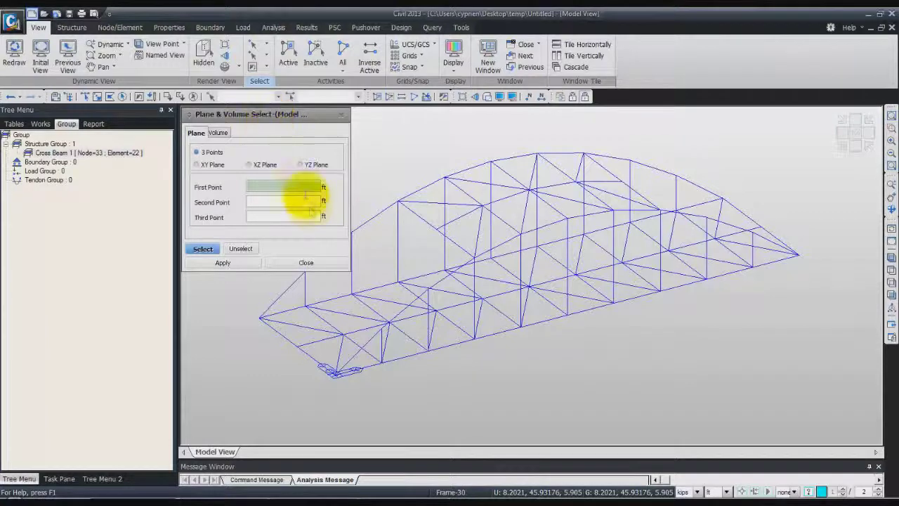
{"action": "left_click", "coordinate": [248, 166]}
{"action": "left_click", "coordinate": [337, 378]}
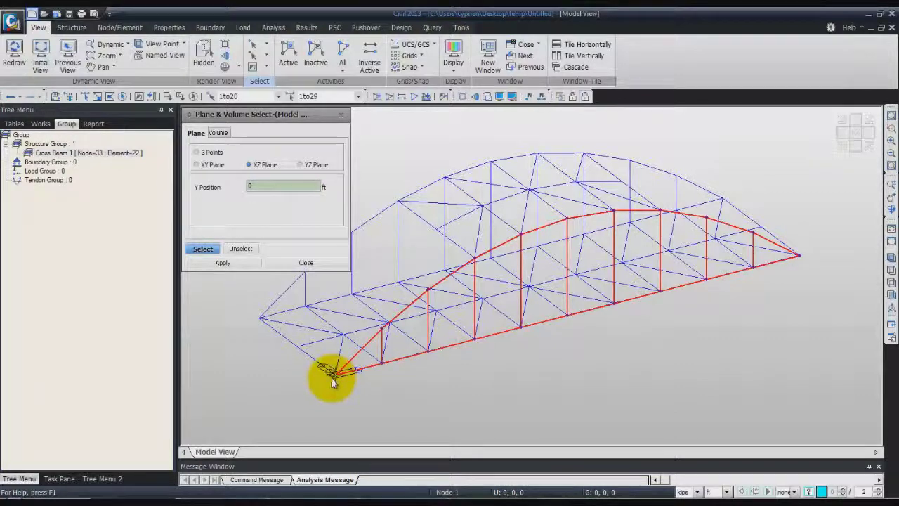
{"action": "left_click", "coordinate": [286, 262]}
{"action": "left_click", "coordinate": [293, 51]}
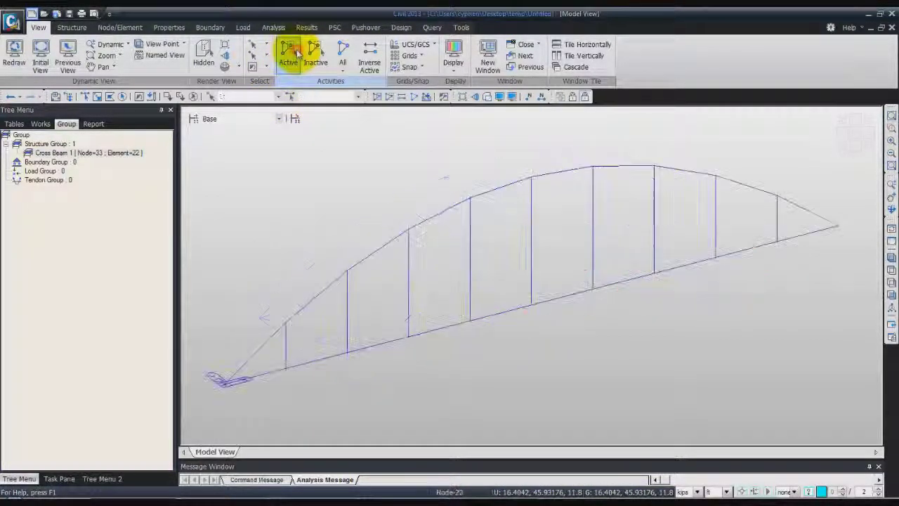
{"action": "left_click", "coordinate": [855, 147]}
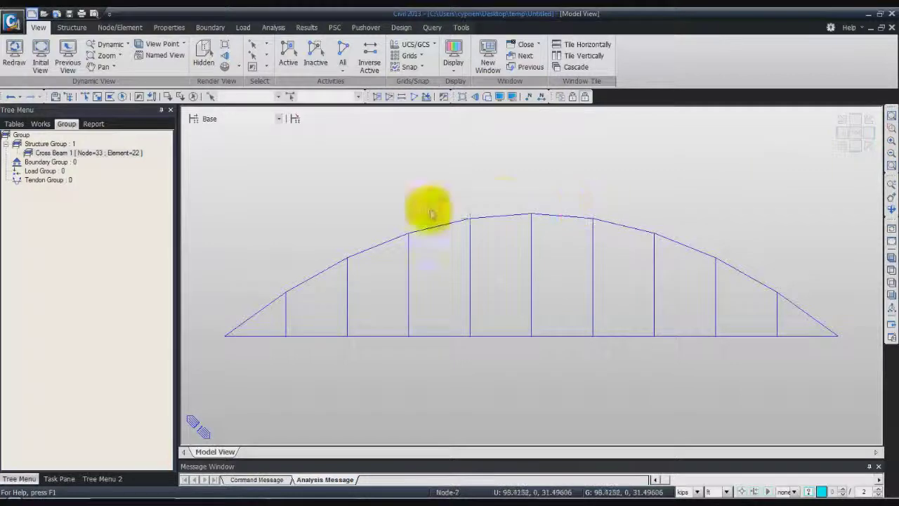
Step: Load the Beam Forces/Moments panel from the Results Forces menu, set to ST: Dead Load and My
{"action": "left_click", "coordinate": [318, 27]}
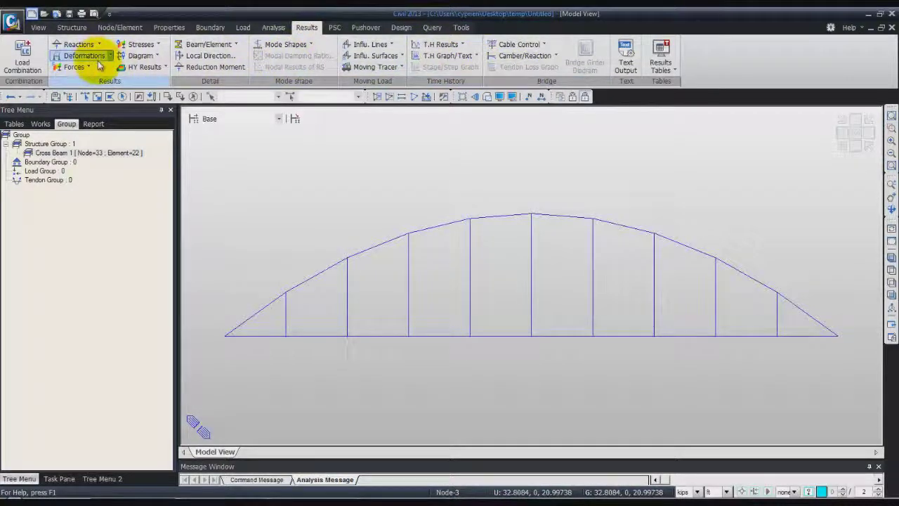
{"action": "left_click", "coordinate": [225, 45]}
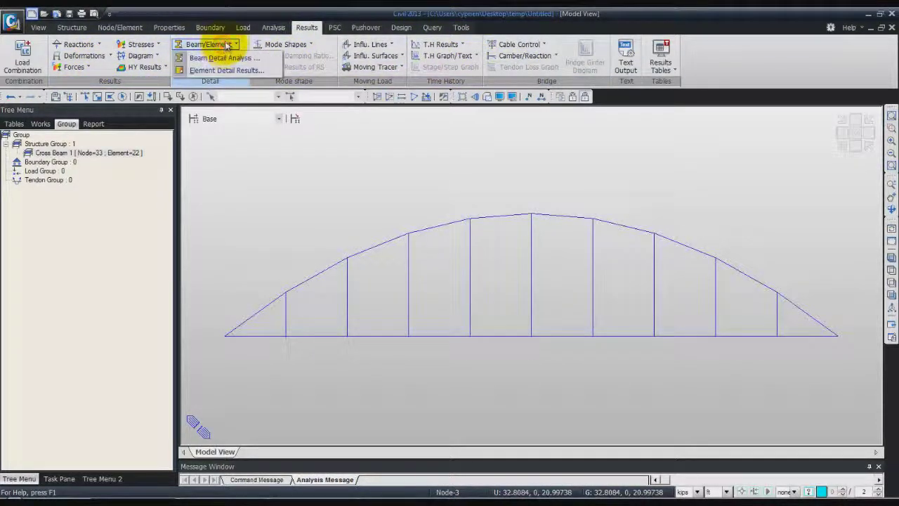
{"action": "left_click", "coordinate": [227, 45]}
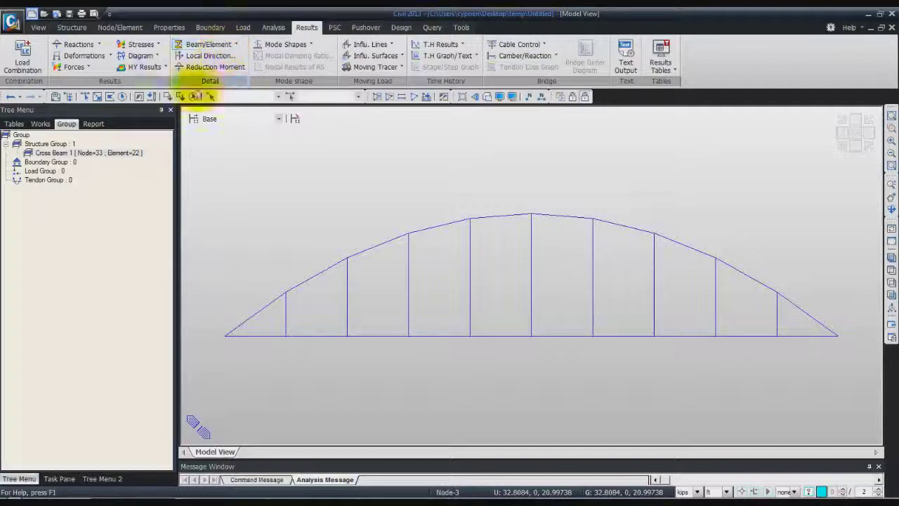
{"action": "left_click", "coordinate": [79, 67]}
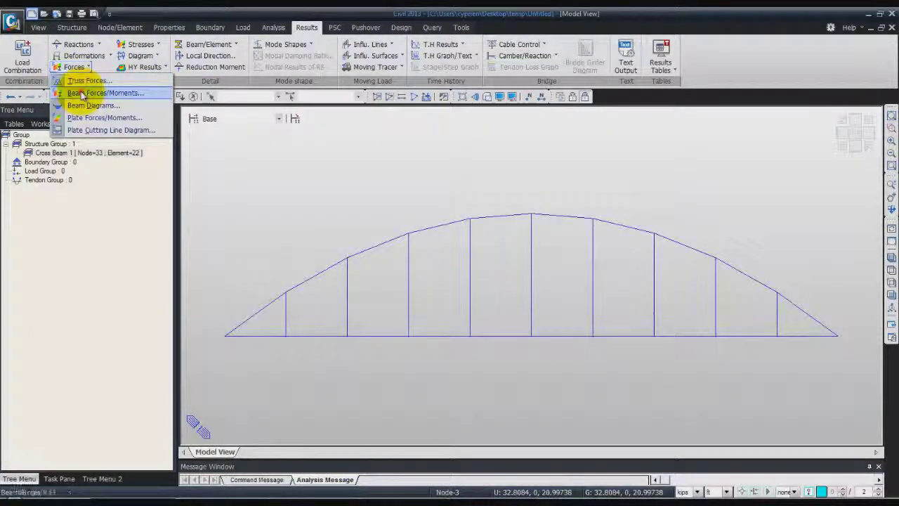
{"action": "left_click", "coordinate": [89, 92]}
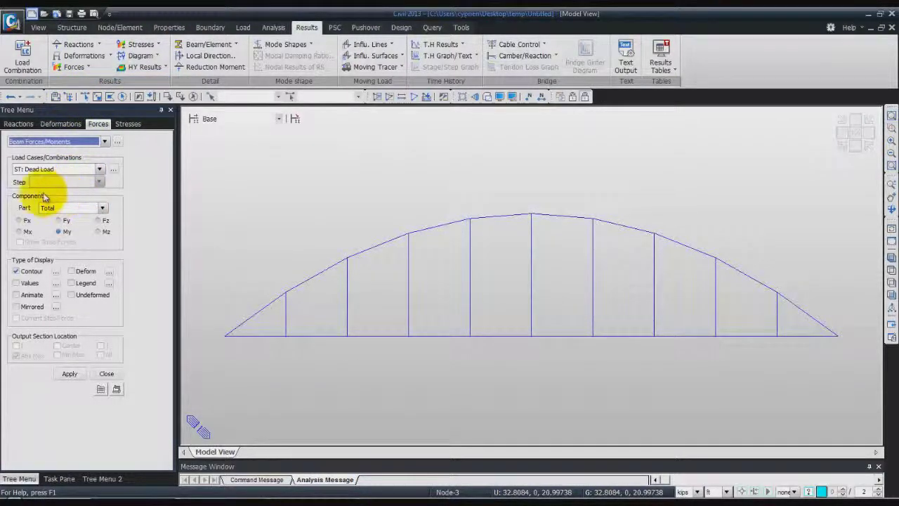
{"action": "left_click", "coordinate": [89, 68]}
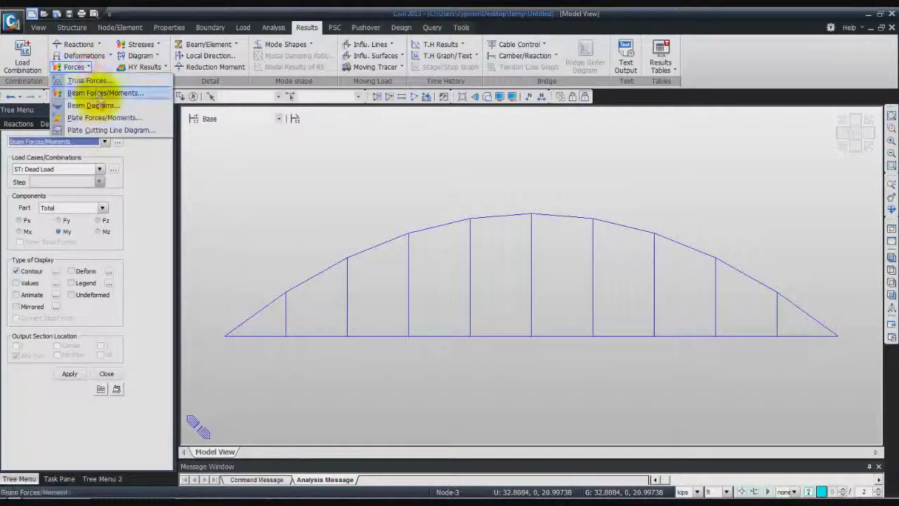
Step: Apply the Beam Diagrams My moment plot for MVall: MVL with its legend
{"action": "left_click", "coordinate": [96, 106]}
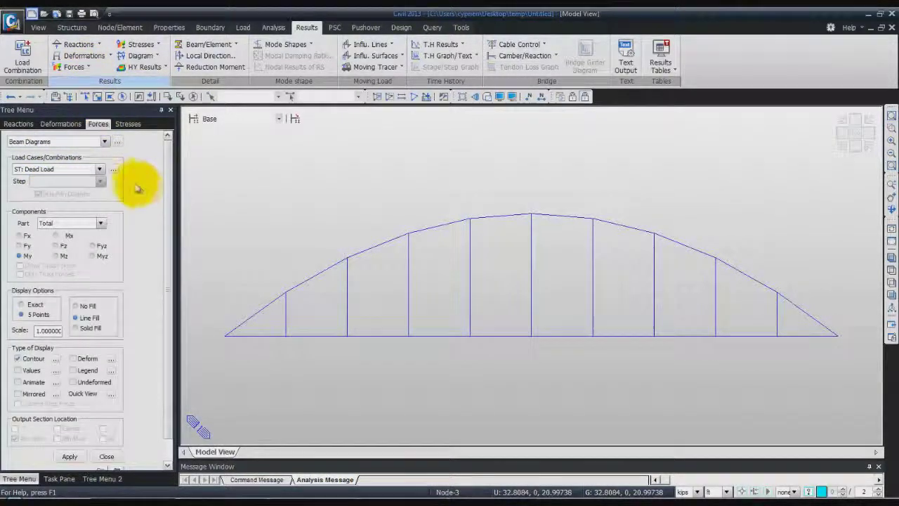
{"action": "left_click", "coordinate": [103, 170]}
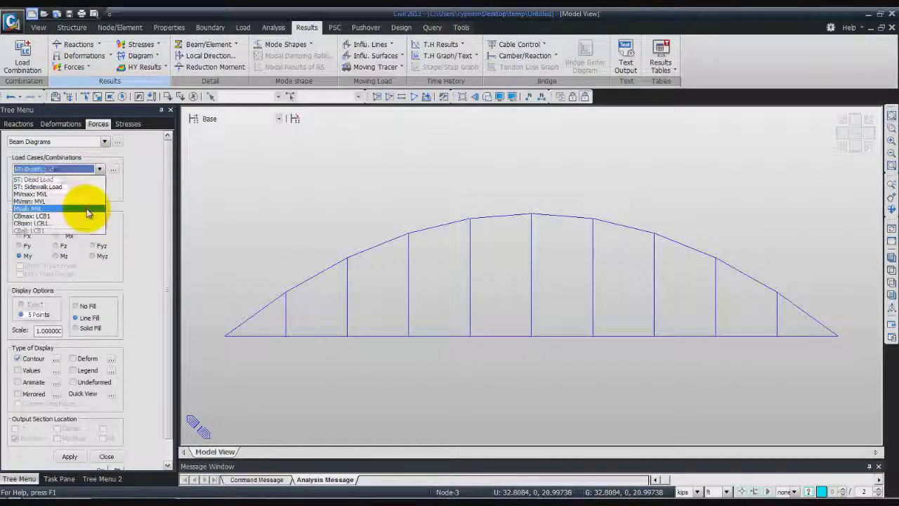
{"action": "left_click", "coordinate": [87, 210]}
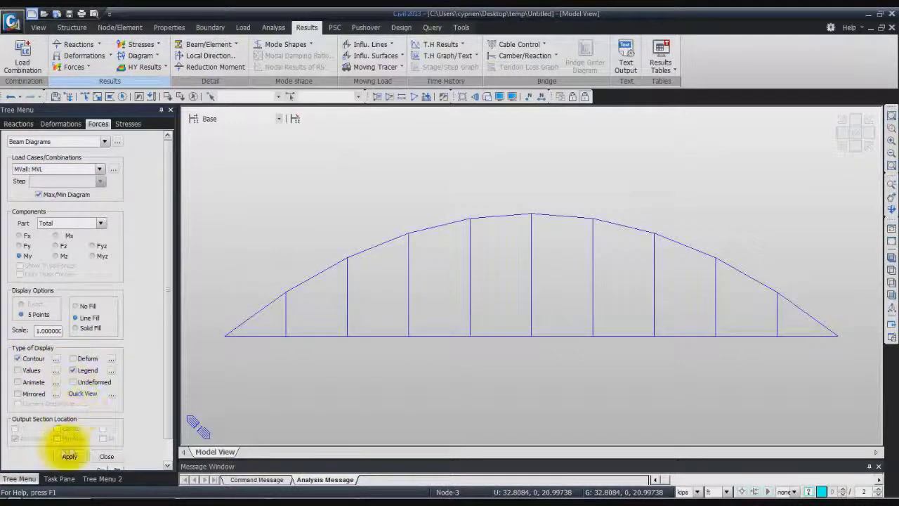
{"action": "left_click", "coordinate": [69, 457]}
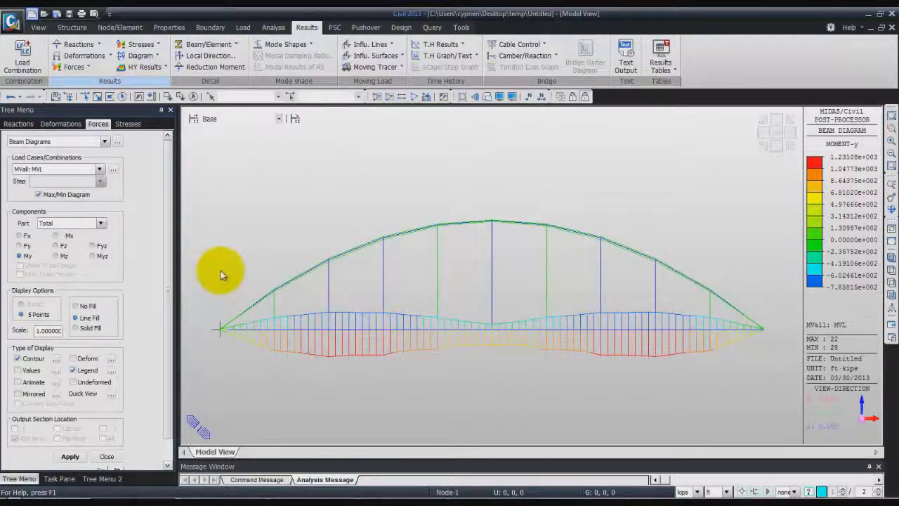
{"action": "mouse_move", "coordinate": [222, 328]}
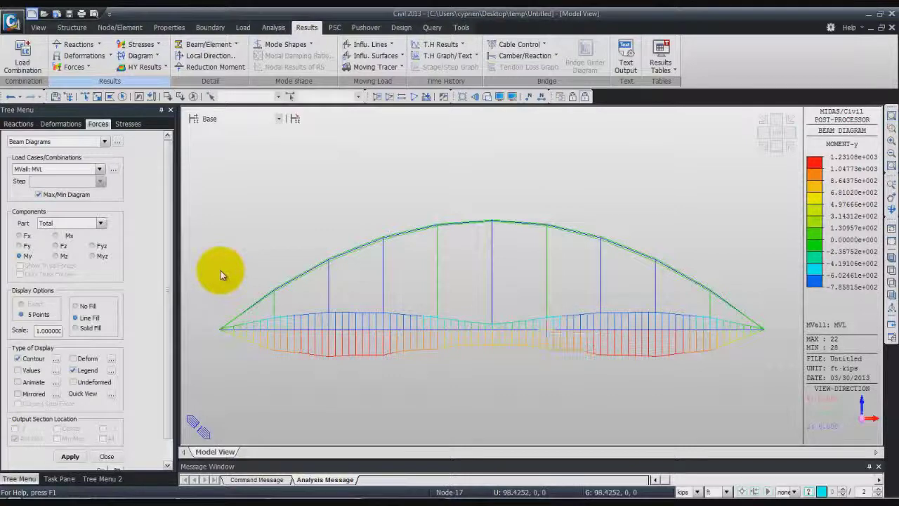
{"action": "mouse_move", "coordinate": [253, 273]}
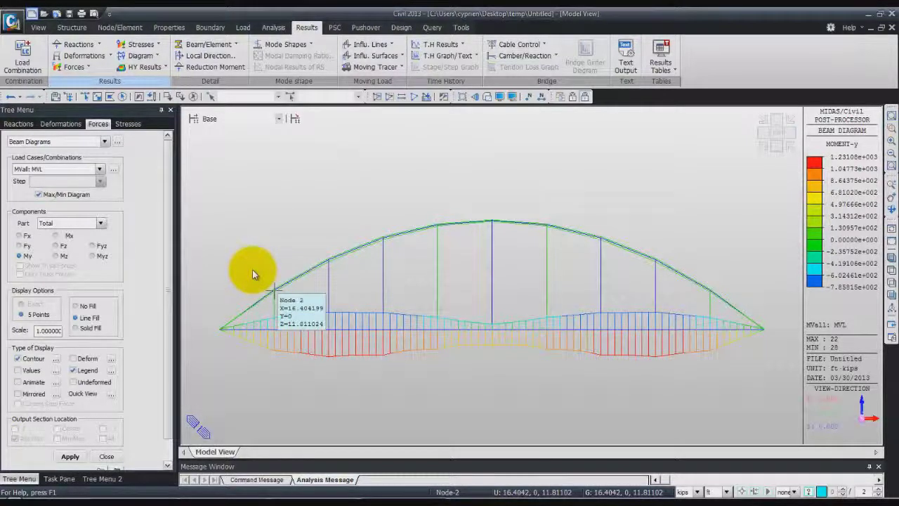
{"action": "left_click", "coordinate": [390, 45]}
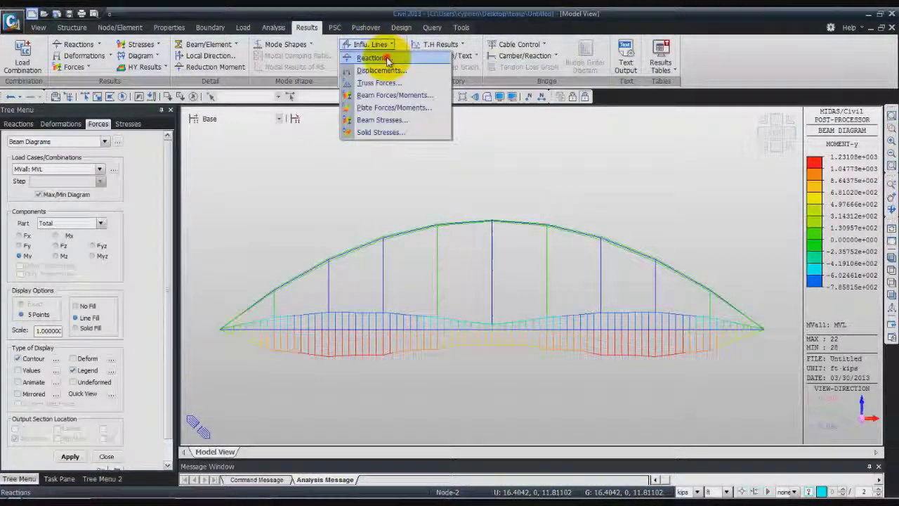
Step: Choose Lane 1 in the Reactions influence-line settings
{"action": "left_click", "coordinate": [386, 59]}
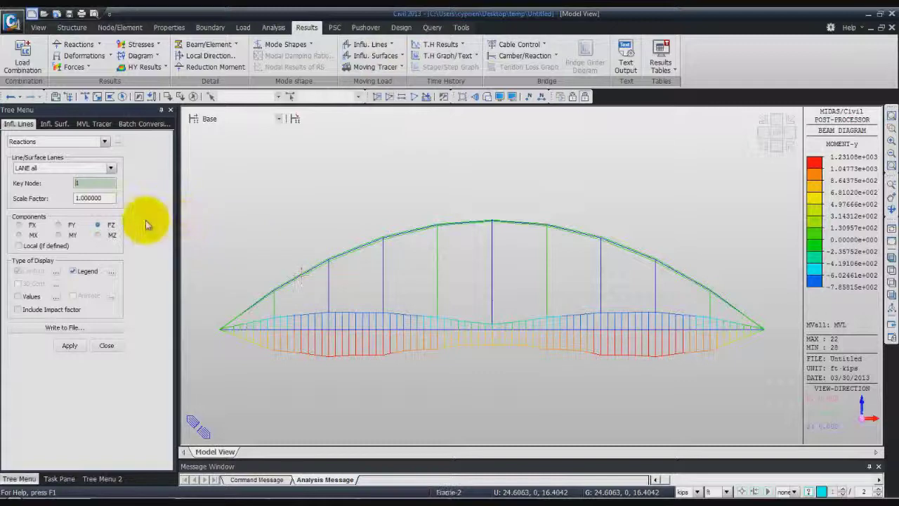
{"action": "left_click", "coordinate": [112, 168]}
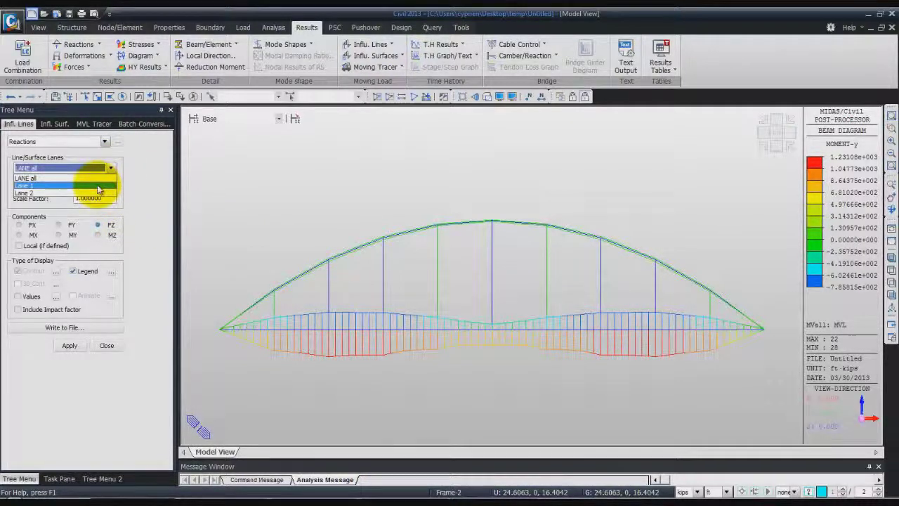
{"action": "left_click", "coordinate": [99, 187]}
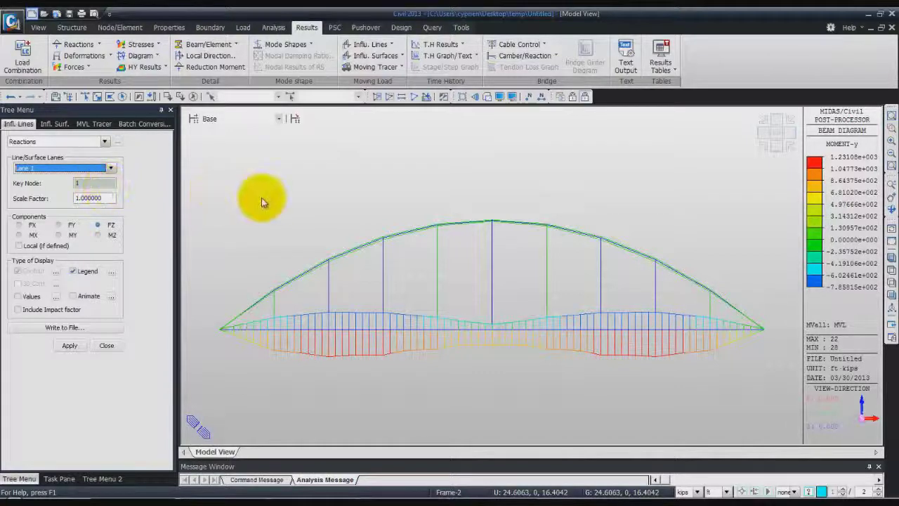
Step: Clear the diagram, switch to isometric view and activate all bridge elements
{"action": "left_click", "coordinate": [38, 27]}
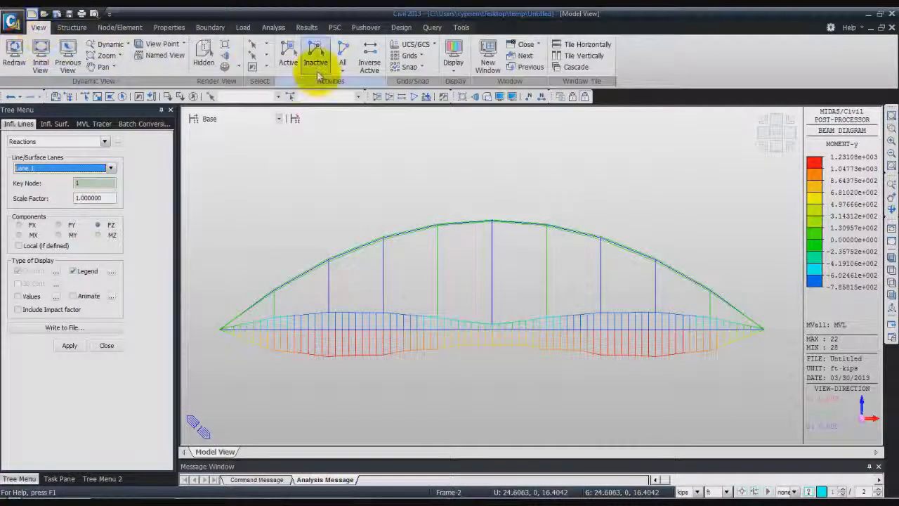
{"action": "left_click", "coordinate": [289, 53]}
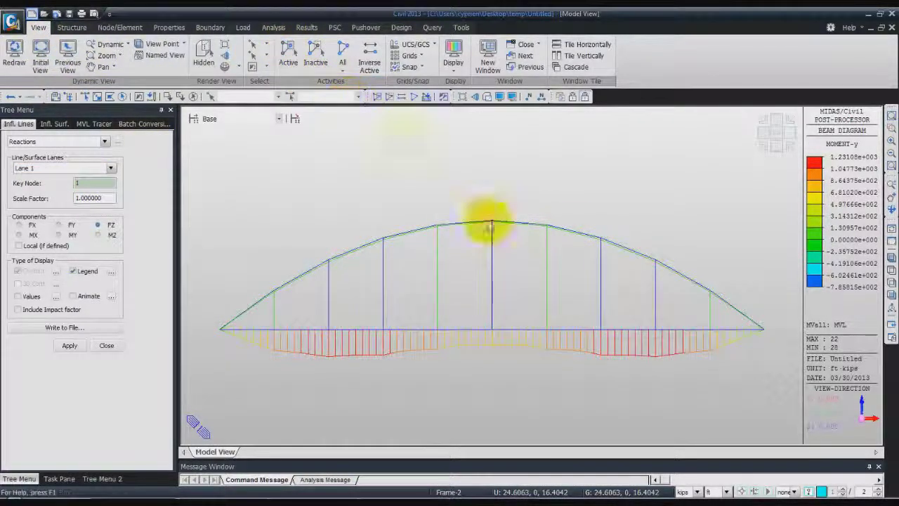
{"action": "left_click", "coordinate": [891, 243]}
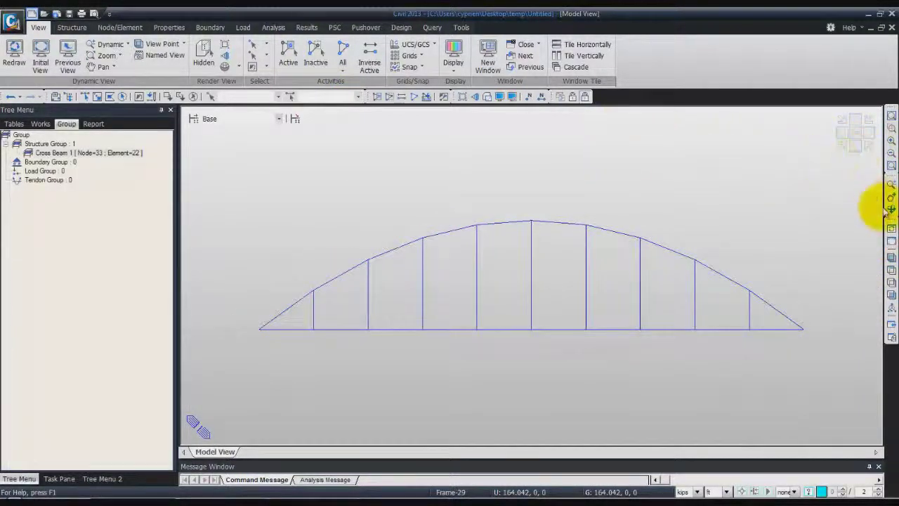
{"action": "left_click", "coordinate": [890, 261]}
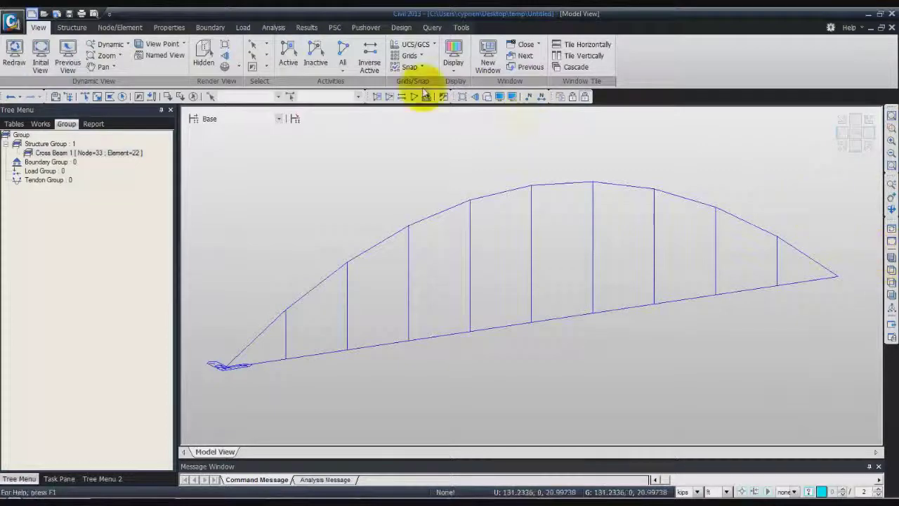
{"action": "left_click", "coordinate": [346, 55]}
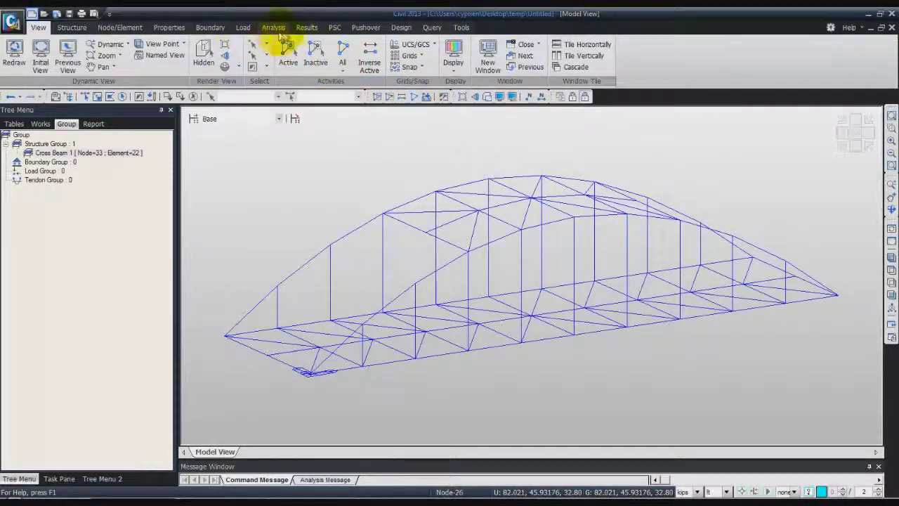
{"action": "left_click", "coordinate": [306, 28]}
{"action": "left_click", "coordinate": [388, 44]}
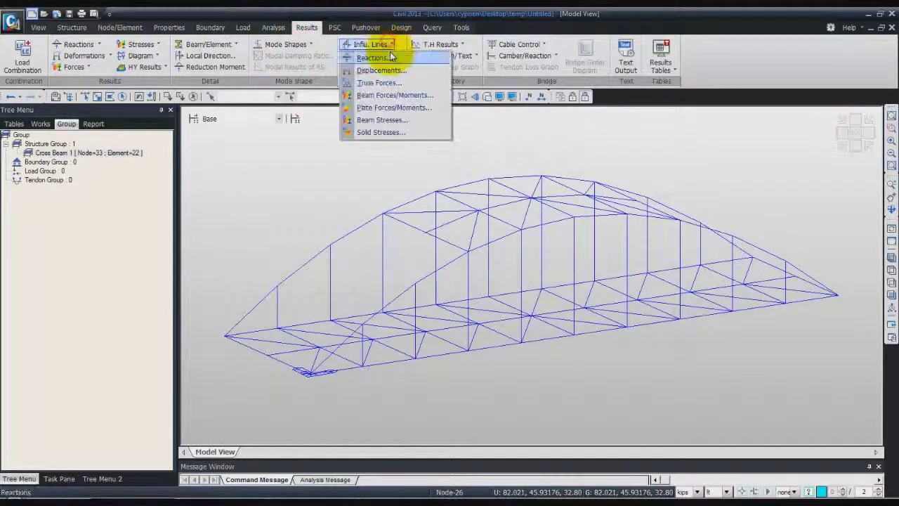
Step: Draw the Lane 1 reaction influence line with legend and node numbers displayed
{"action": "left_click", "coordinate": [372, 57]}
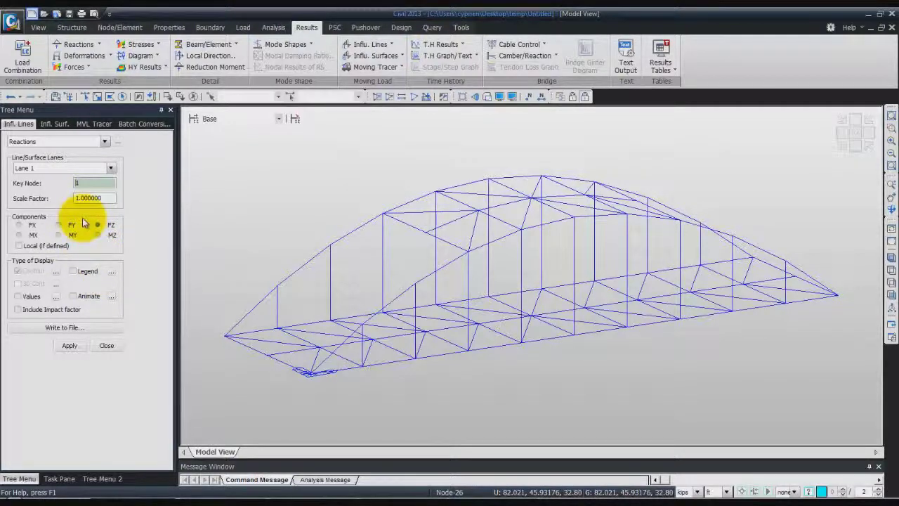
{"action": "left_click", "coordinate": [74, 271]}
{"action": "left_click", "coordinate": [70, 345]}
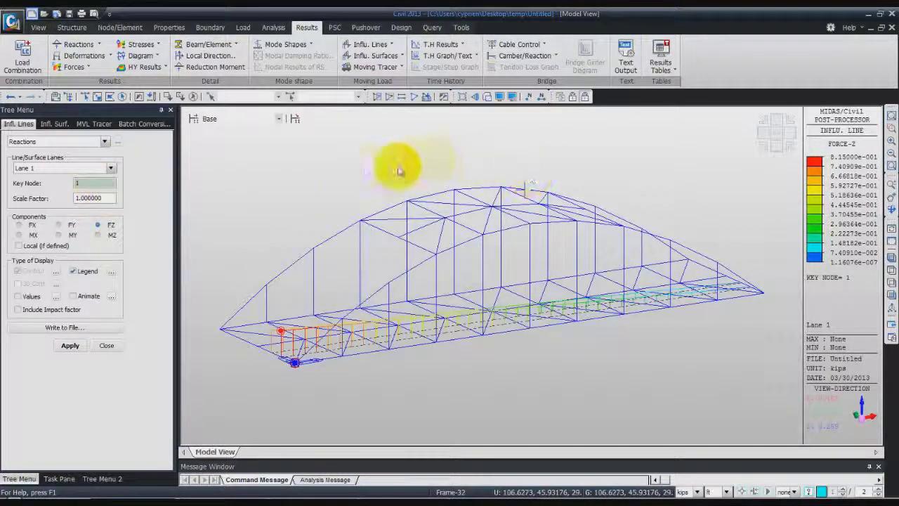
{"action": "left_click", "coordinate": [531, 98]}
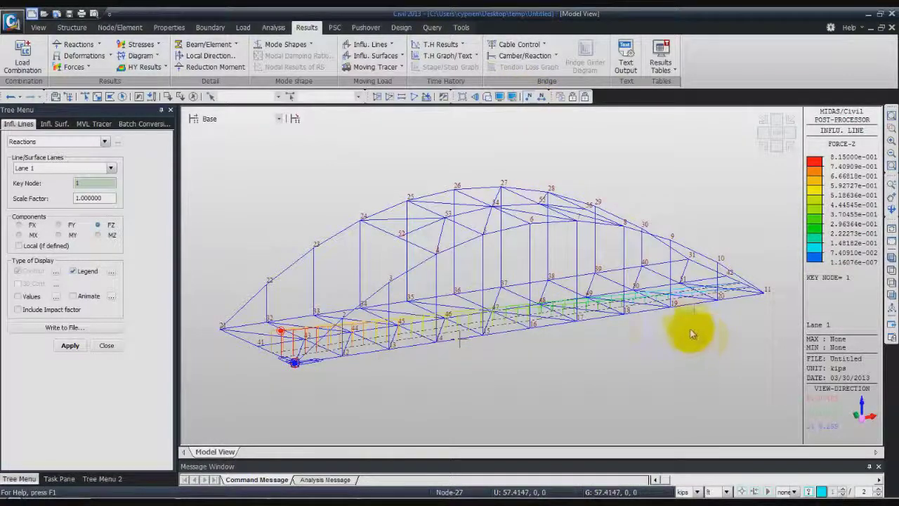
Step: Try key node 19, then set key node back to 1 and redraw the influence line
{"action": "left_click", "coordinate": [90, 182]}
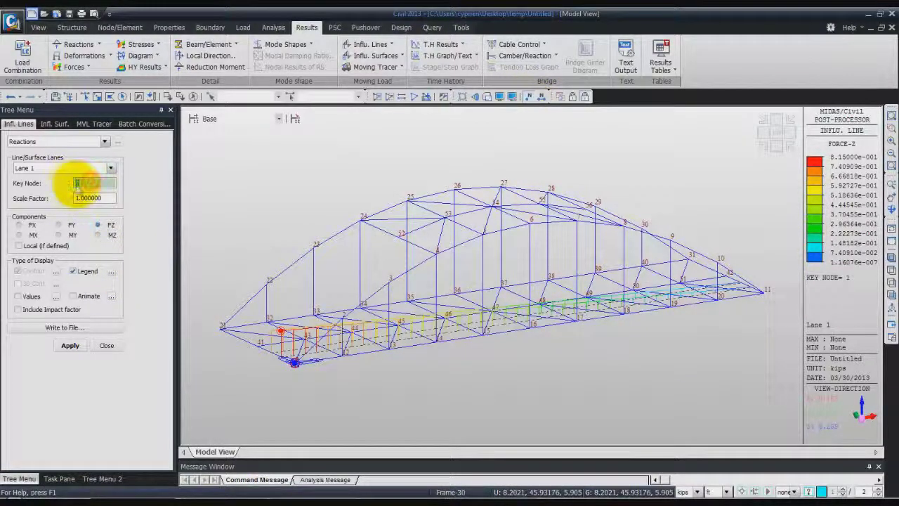
{"action": "type", "text": "9"}
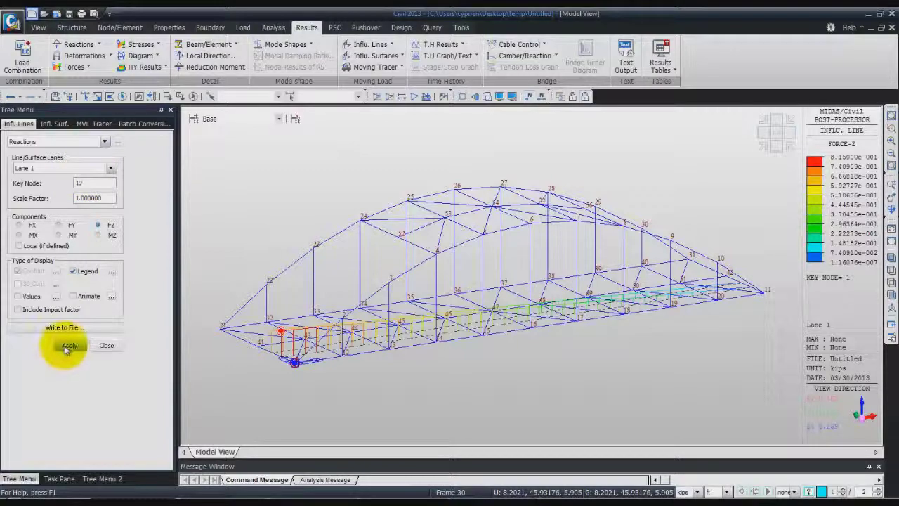
{"action": "left_click", "coordinate": [69, 345]}
{"action": "middle_click_drag", "start_coordinate": [485, 374], "coordinate": [542, 315]}
{"action": "left_click", "coordinate": [90, 181]}
{"action": "key", "text": "BackSpace"}
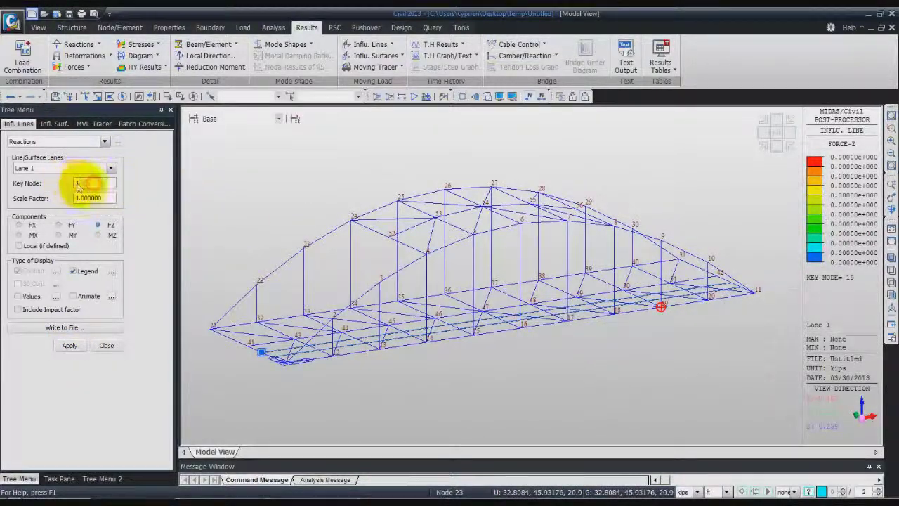
{"action": "left_click", "coordinate": [74, 345]}
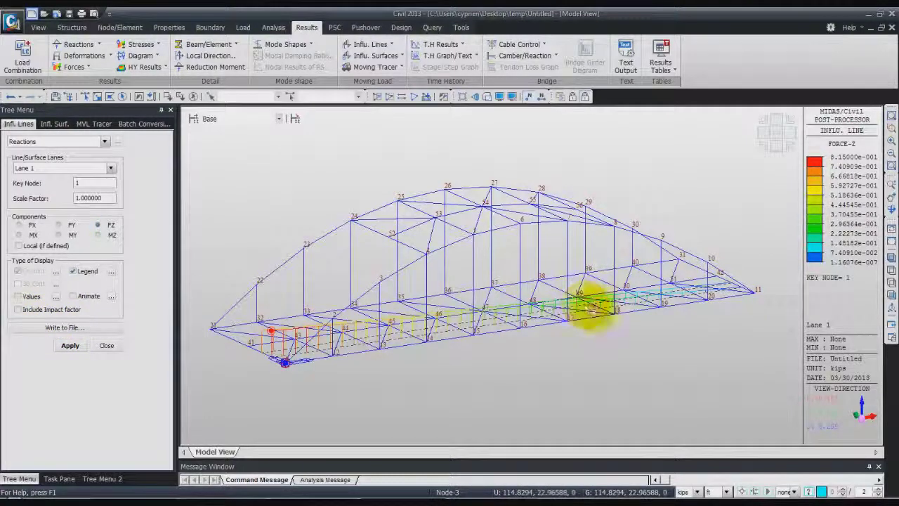
Step: Animate the Lane 1 FZ influence line in isometric view, then stop and return load to start
{"action": "left_click", "coordinate": [776, 141]}
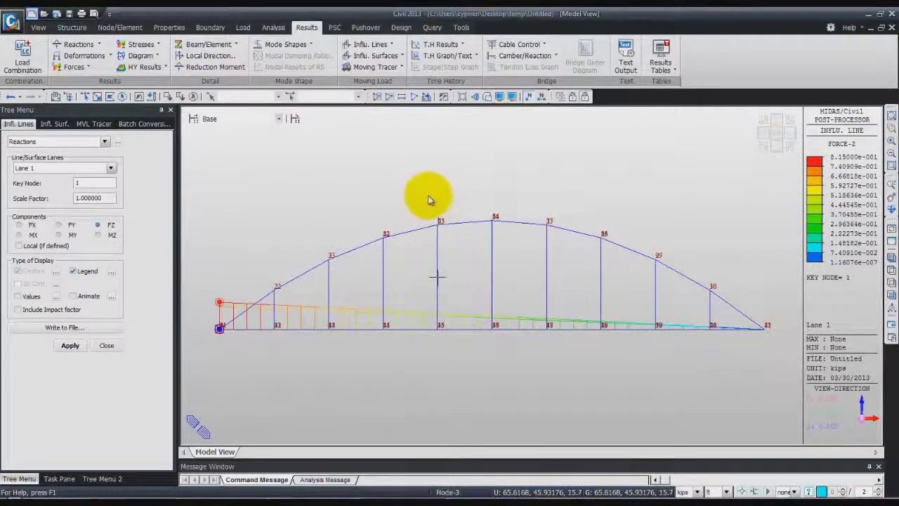
{"action": "left_click", "coordinate": [890, 257]}
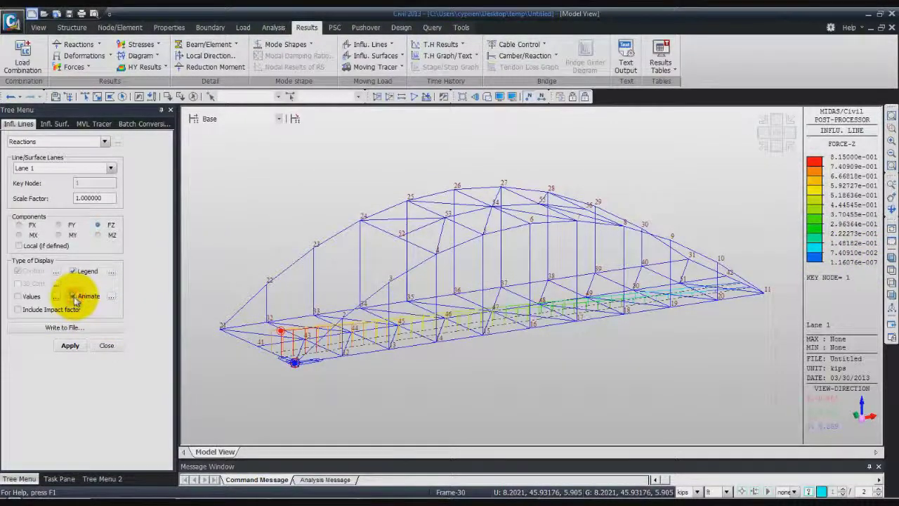
{"action": "left_click", "coordinate": [69, 345]}
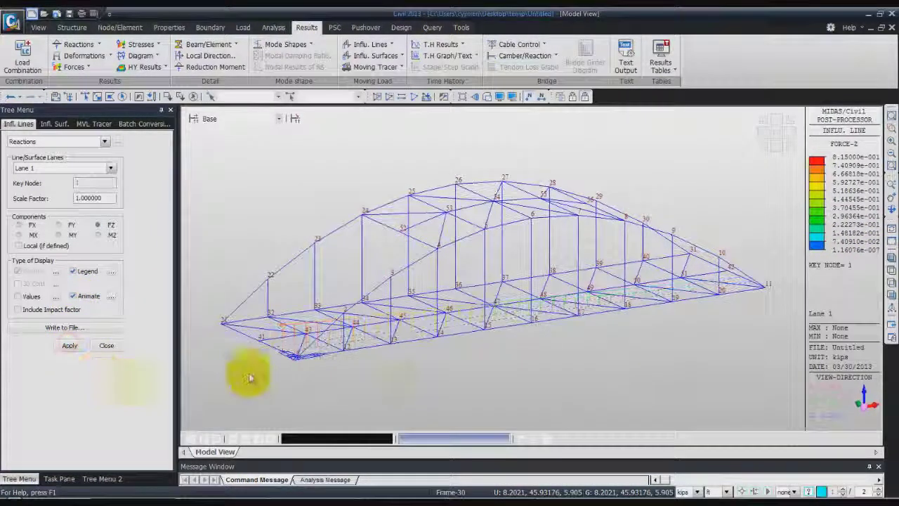
{"action": "left_click", "coordinate": [532, 438]}
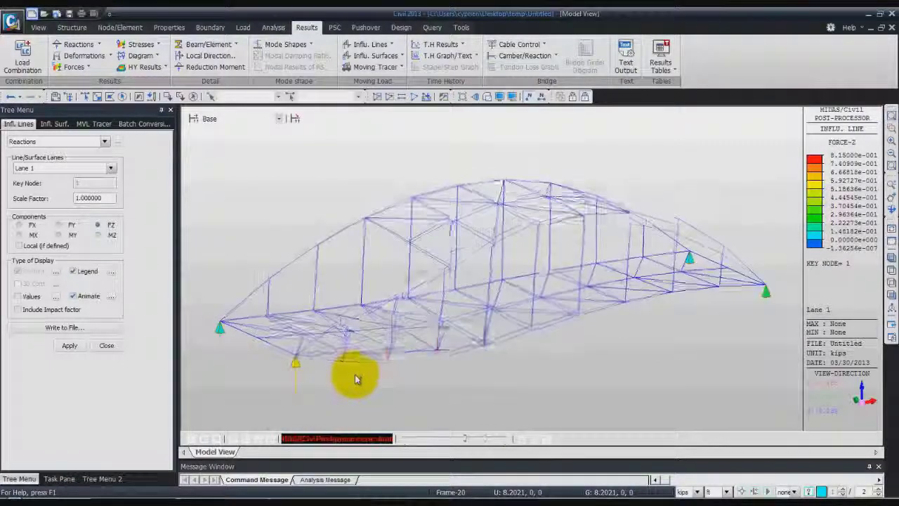
{"action": "left_click", "coordinate": [223, 439]}
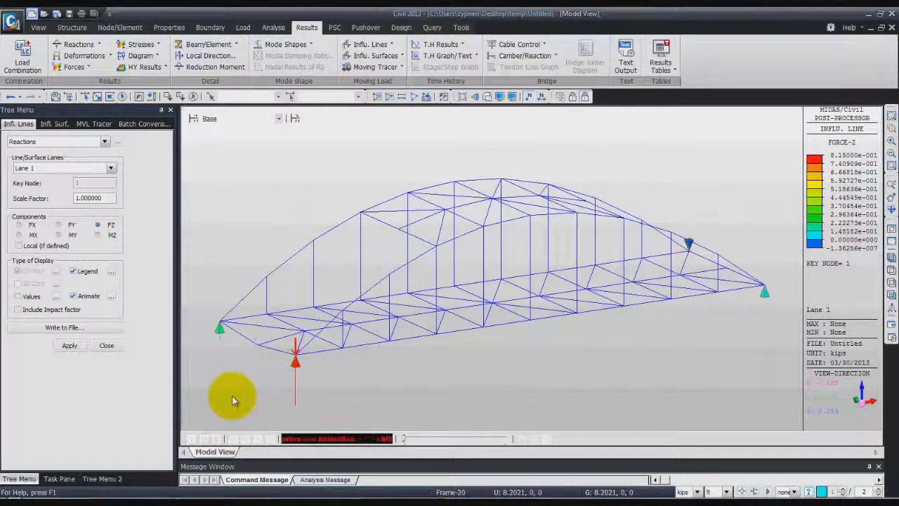
Step: Display node 15's DZ displacement influence line at scale factor 2, viewed in front elevation
{"action": "left_click", "coordinate": [104, 142]}
{"action": "left_click", "coordinate": [86, 163]}
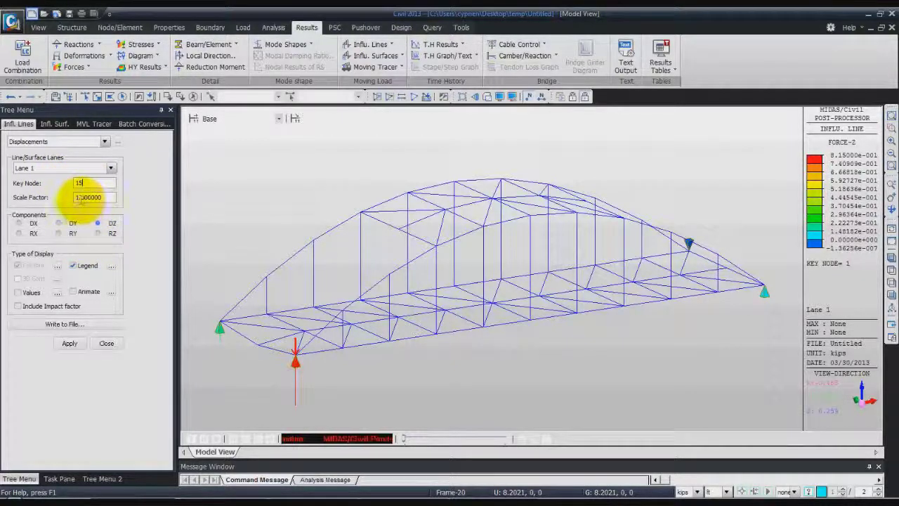
{"action": "type", "text": "2"}
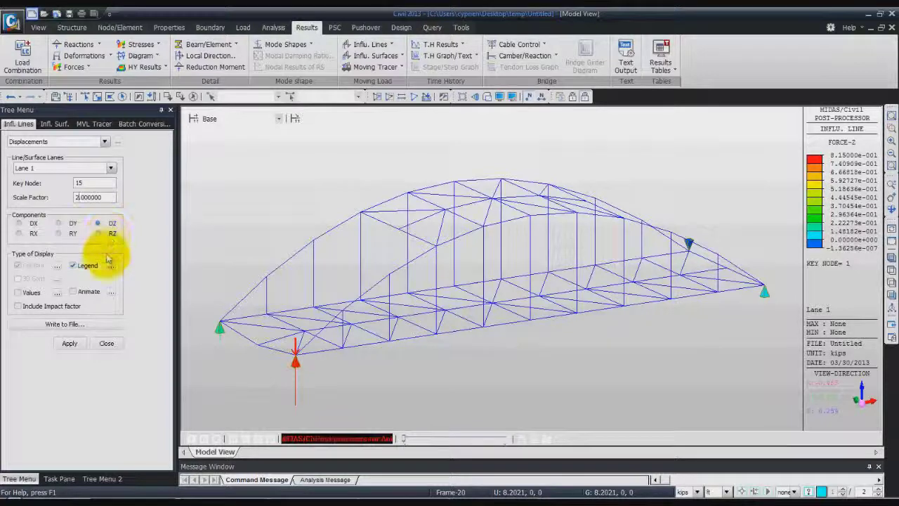
{"action": "left_click", "coordinate": [69, 342]}
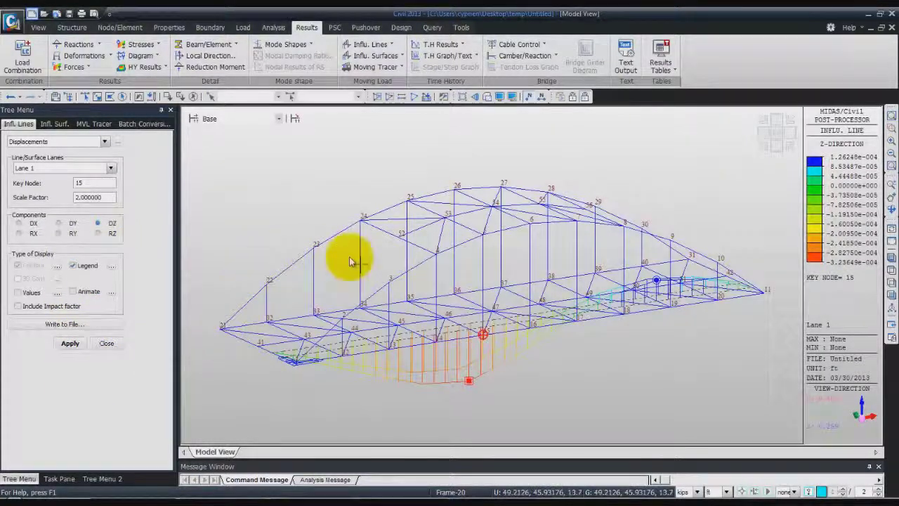
{"action": "left_click", "coordinate": [779, 147]}
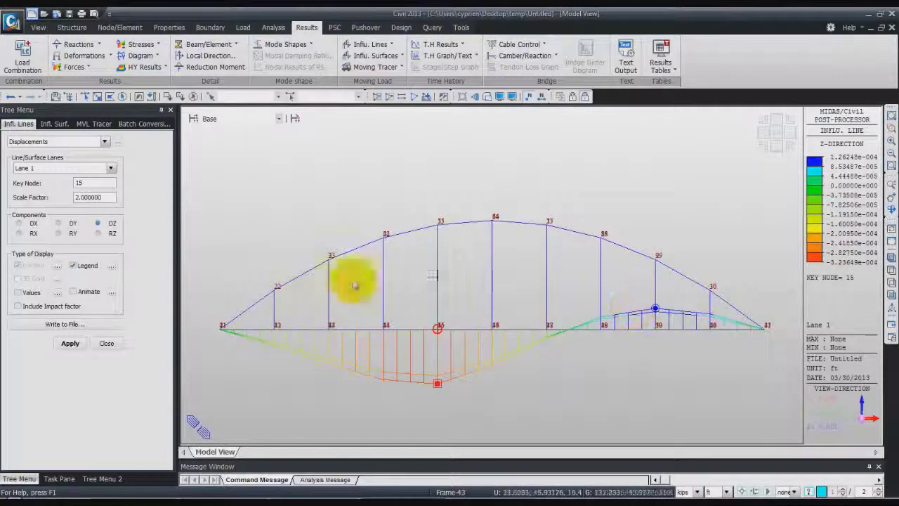
Step: Draw the My influence line at element 23's i-end with scale factor 2, then close the settings
{"action": "left_click", "coordinate": [104, 141]}
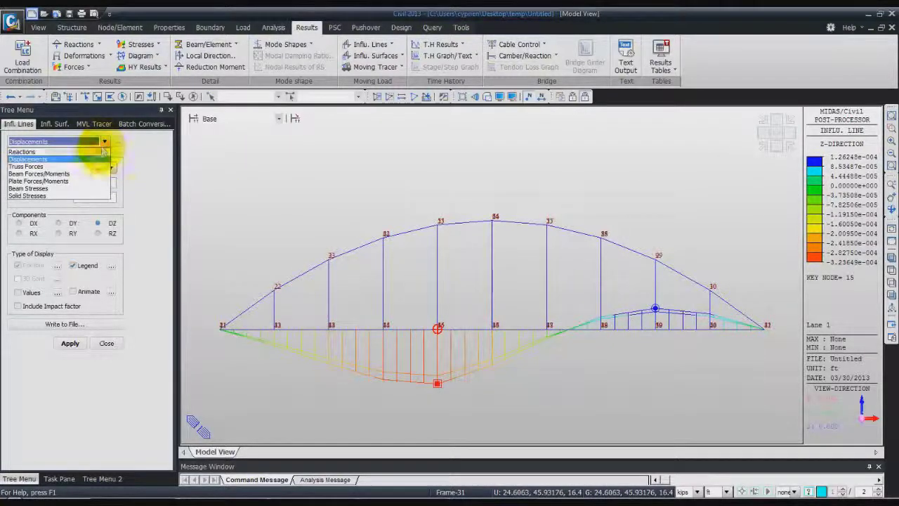
{"action": "left_click", "coordinate": [42, 173]}
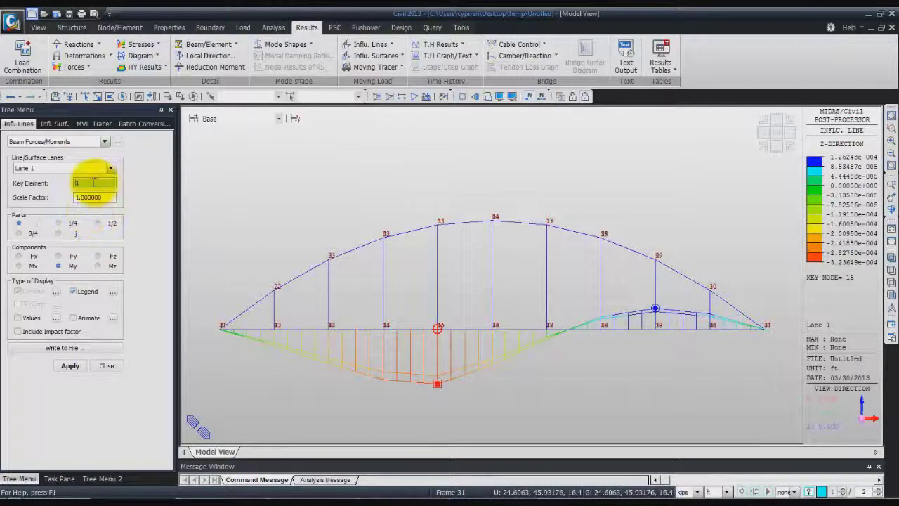
{"action": "double_click", "coordinate": [95, 182]}
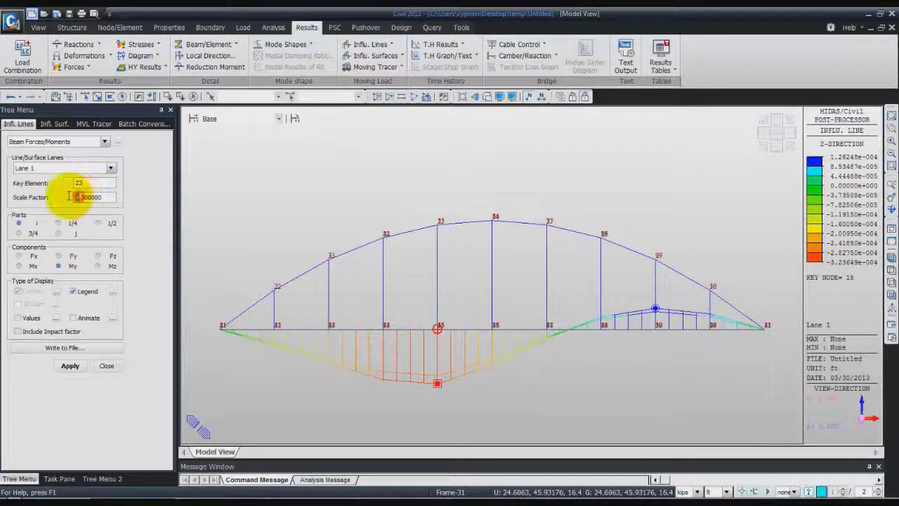
{"action": "type", "text": "2"}
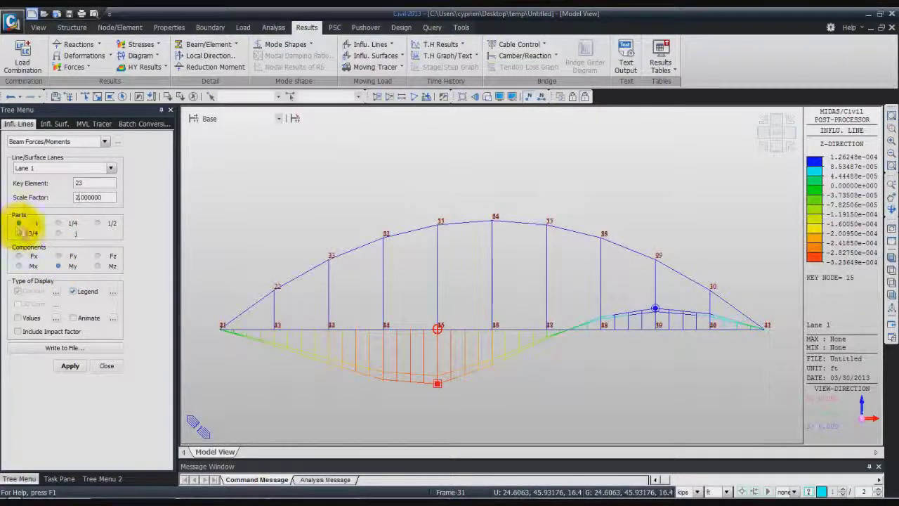
{"action": "left_click", "coordinate": [68, 365]}
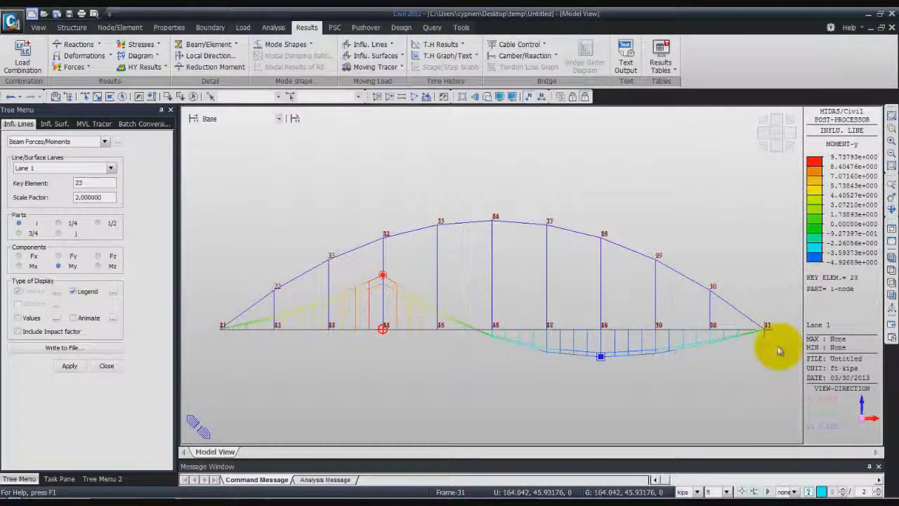
{"action": "mouse_move", "coordinate": [769, 312]}
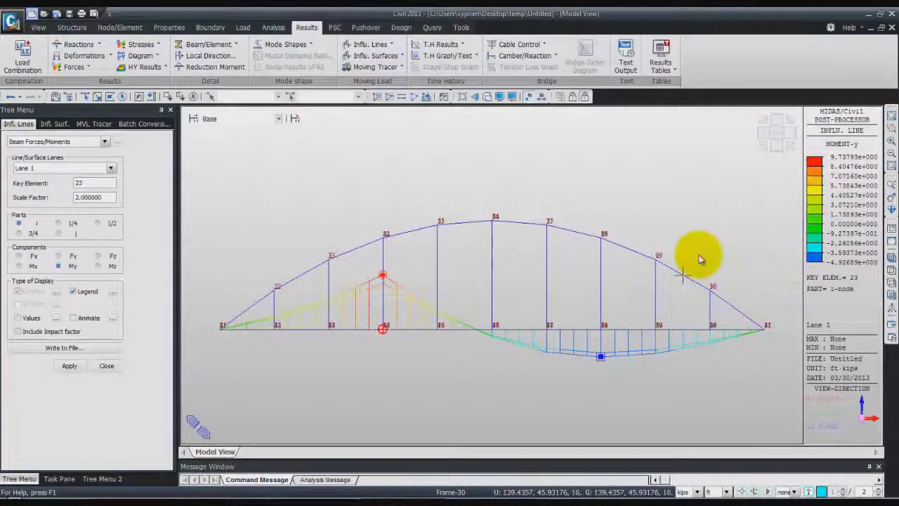
{"action": "left_click", "coordinate": [107, 366]}
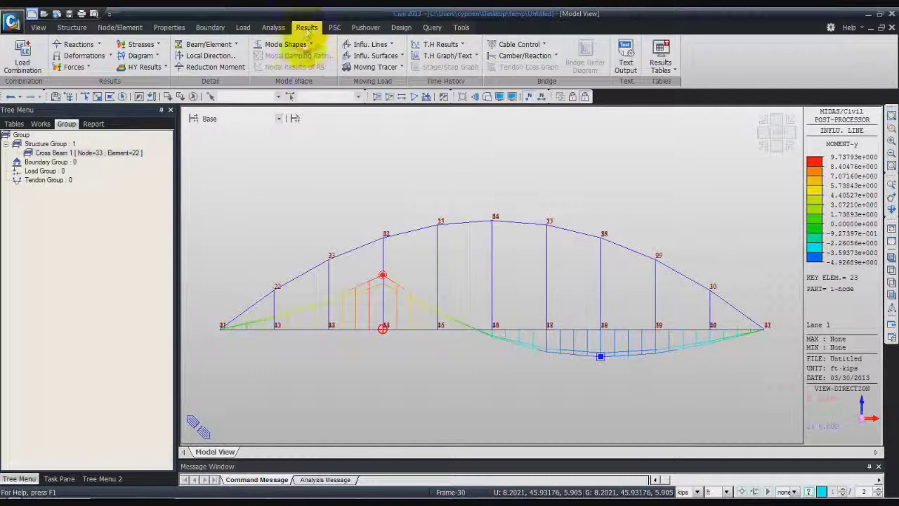
Step: In iso view, trace node 1's FZ reaction with MVmax: MVL, showing the applied vehicle loads
{"action": "left_click", "coordinate": [773, 135]}
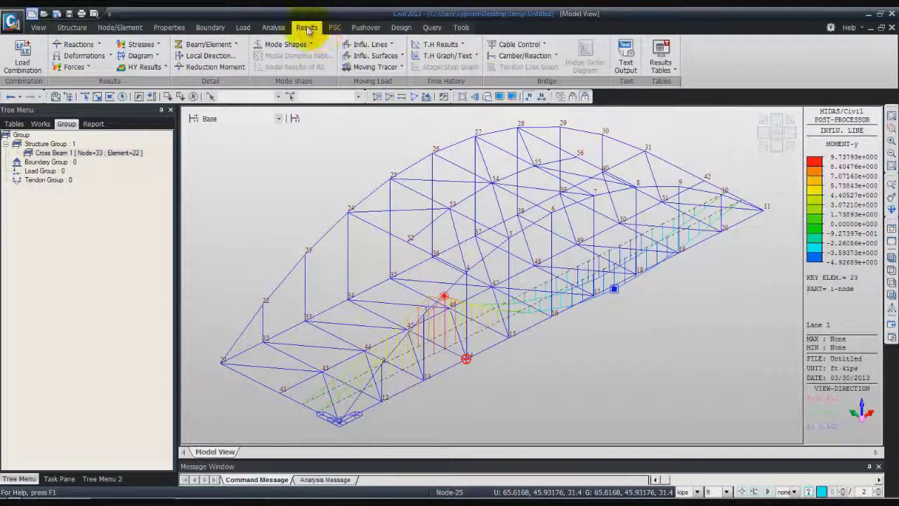
{"action": "left_click", "coordinate": [396, 67]}
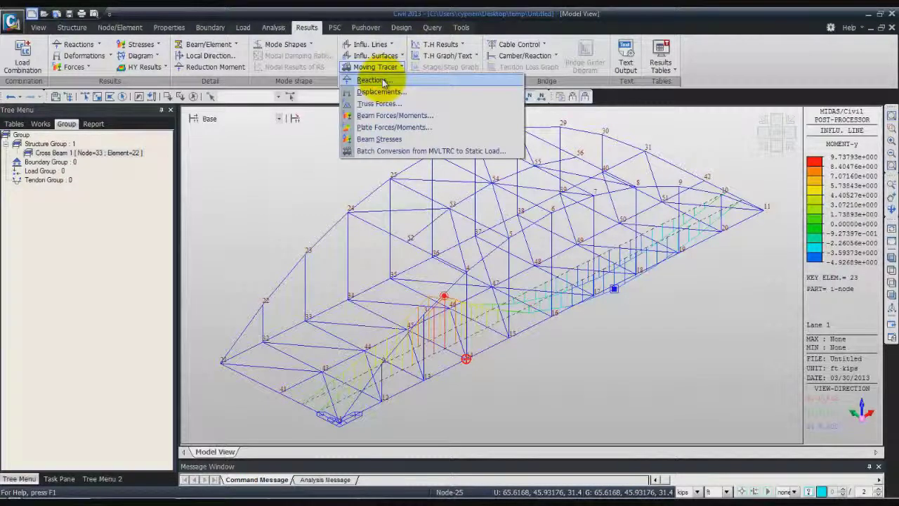
{"action": "left_click", "coordinate": [379, 82]}
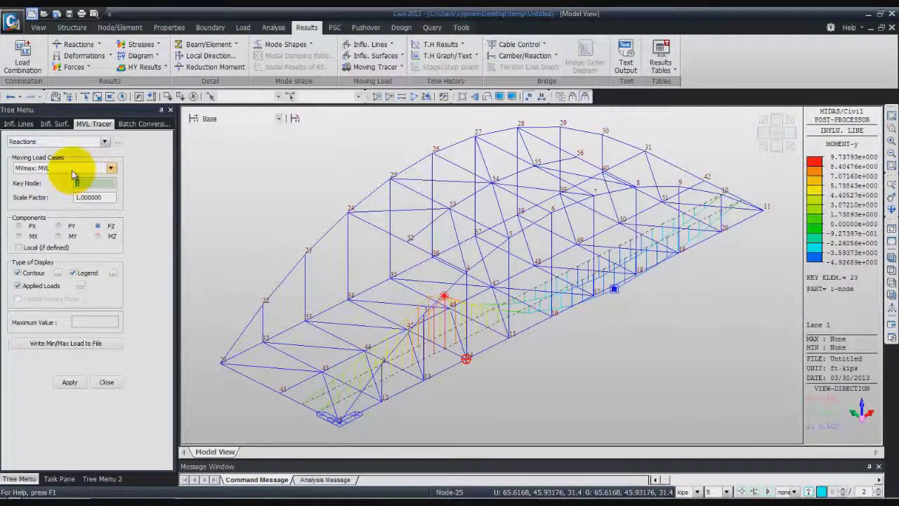
{"action": "left_click", "coordinate": [77, 182]}
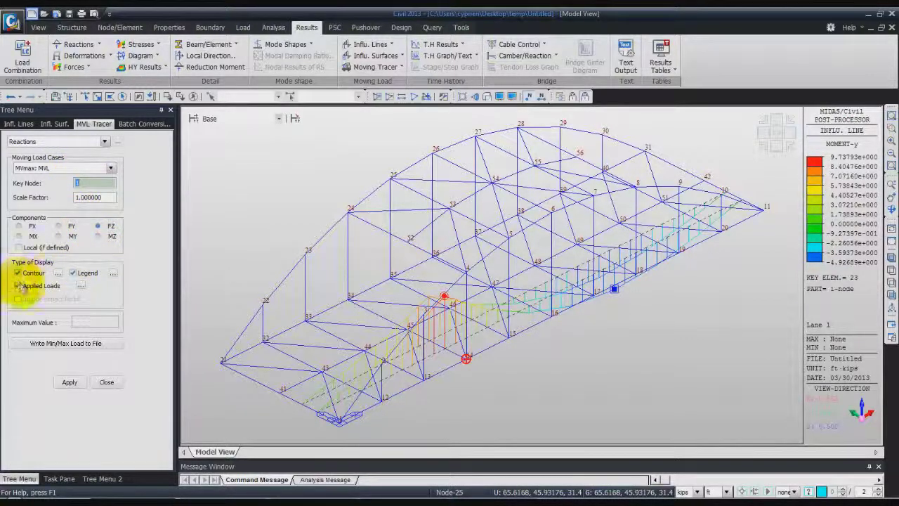
{"action": "left_click", "coordinate": [79, 386]}
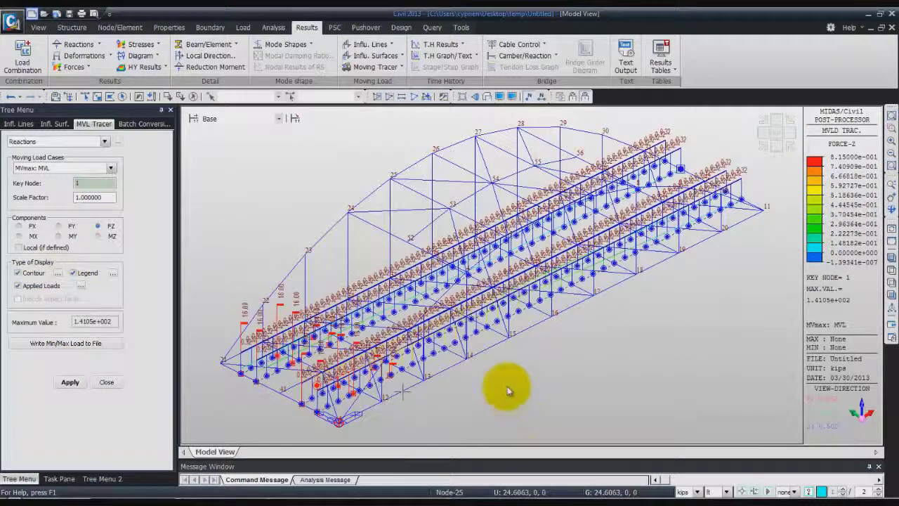
{"action": "mouse_move", "coordinate": [505, 382]}
{"action": "middle_mouse_down", "text": "ctrl"}
{"action": "mouse_move", "coordinate": [491, 377]}
{"action": "mouse_move", "coordinate": [501, 377]}
{"action": "middle_mouse_up", "text": "ctrl"}
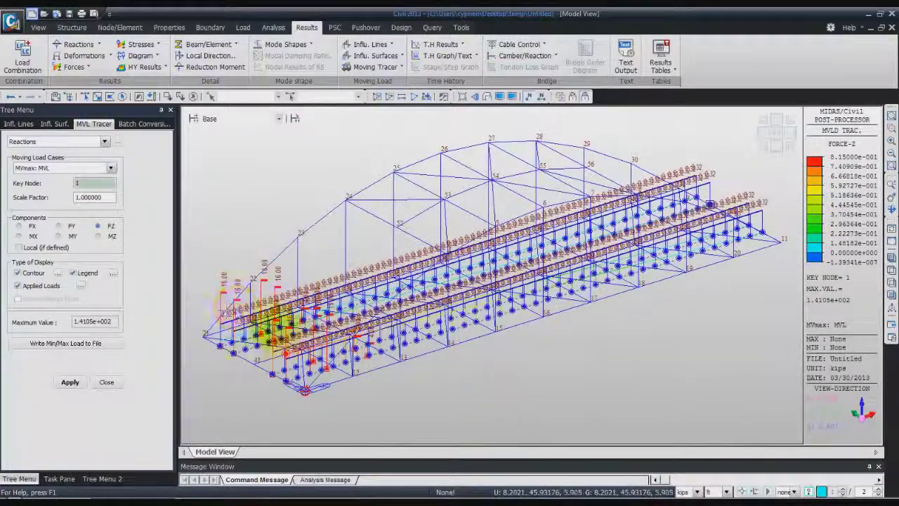
{"action": "mouse_move", "coordinate": [465, 356]}
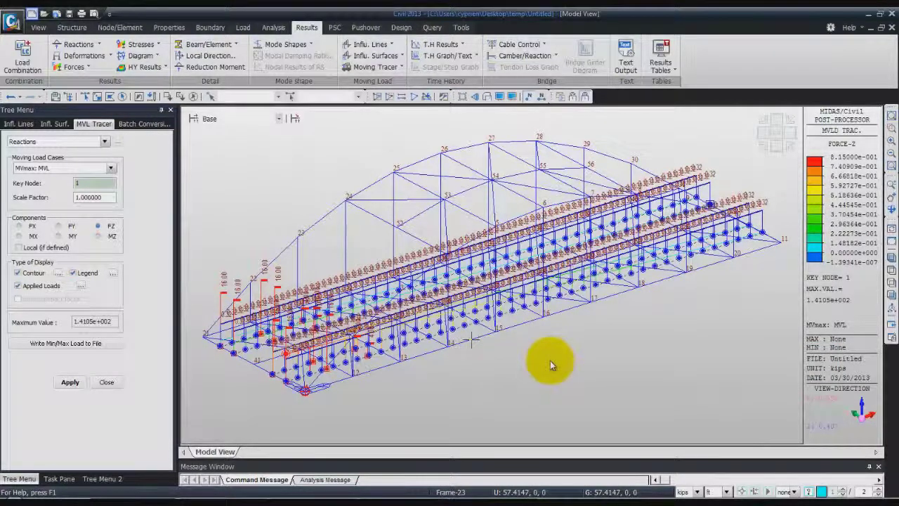
{"action": "mouse_move", "coordinate": [550, 361]}
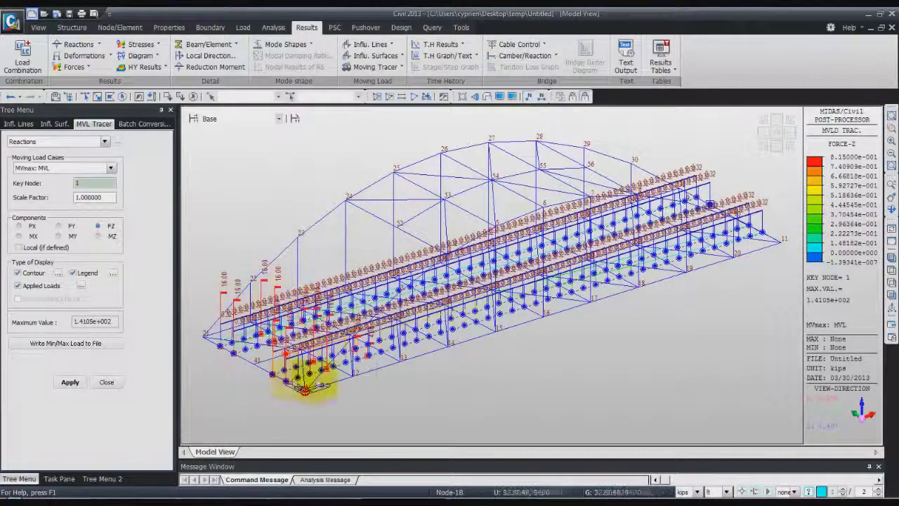
Step: Select the members in the XY planes at Z 0 and Z 16.4042, then make only those active
{"action": "left_click", "coordinate": [38, 28]}
{"action": "left_click", "coordinate": [267, 46]}
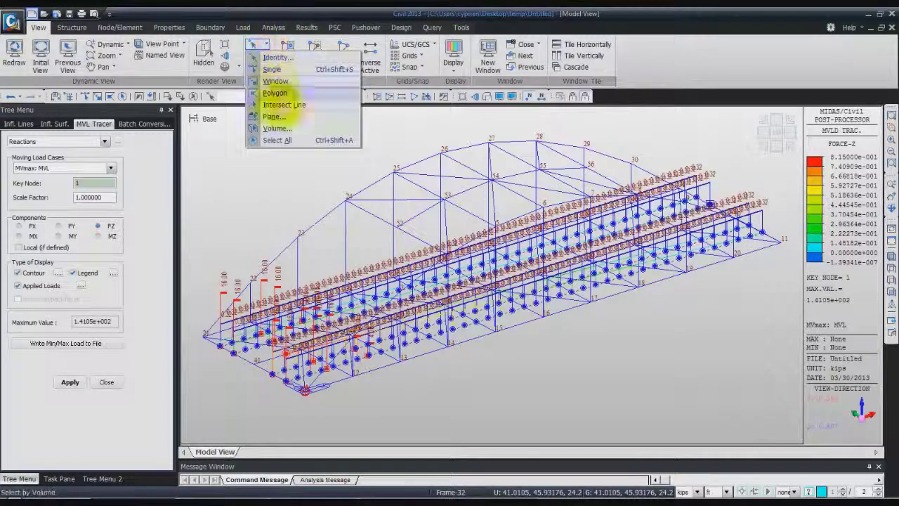
{"action": "left_click", "coordinate": [273, 117]}
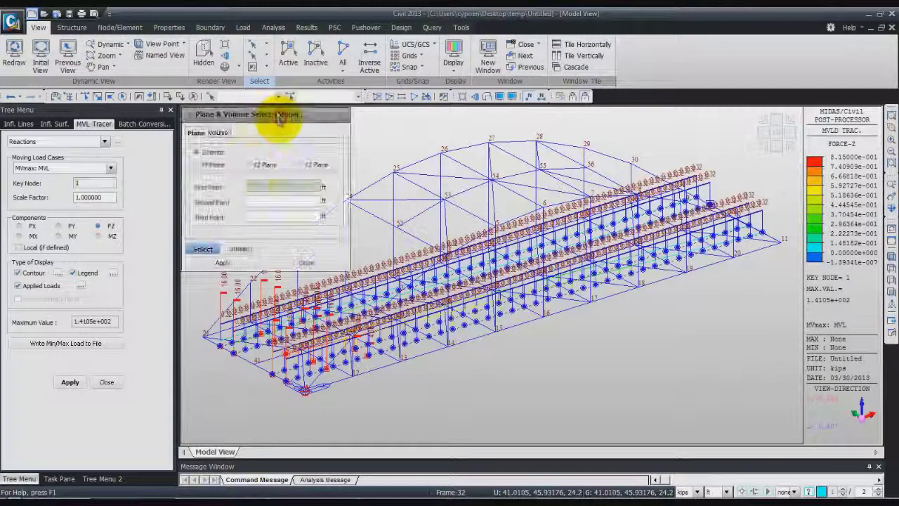
{"action": "left_click", "coordinate": [249, 164]}
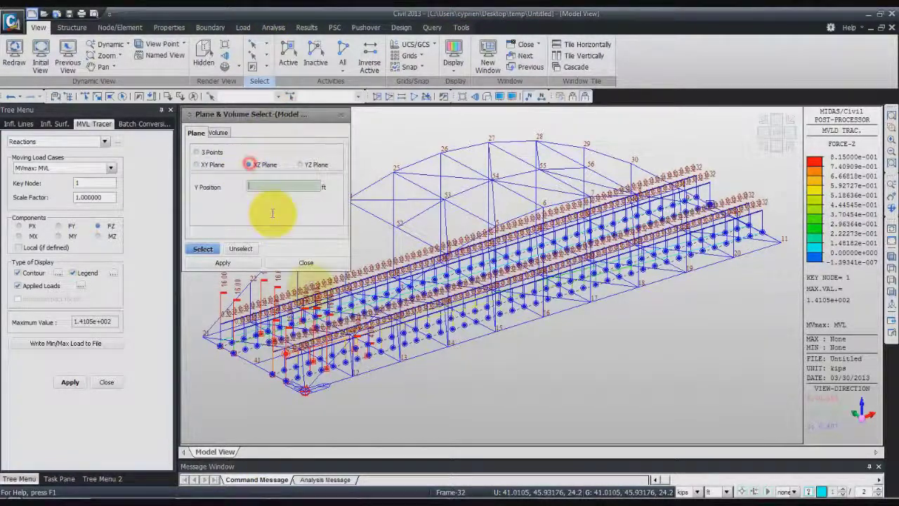
{"action": "left_click", "coordinate": [304, 391]}
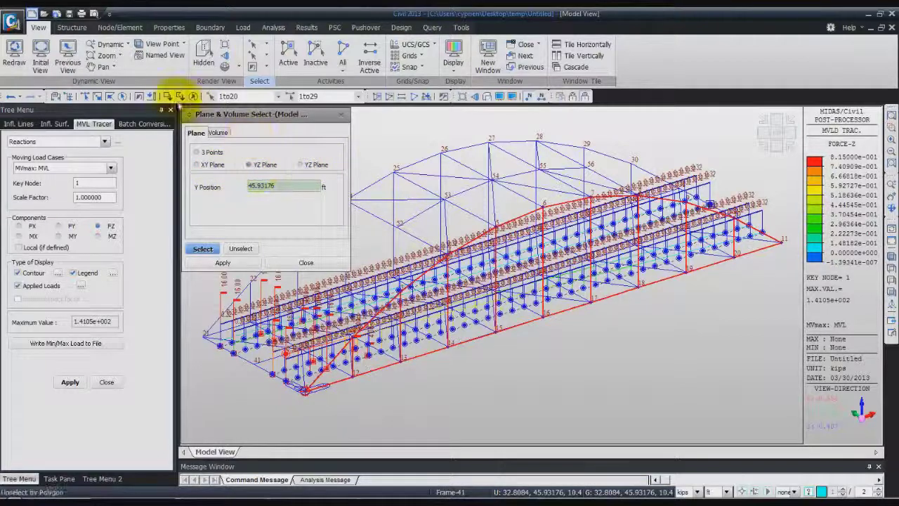
{"action": "left_click", "coordinate": [180, 96]}
{"action": "left_click", "coordinate": [199, 165]}
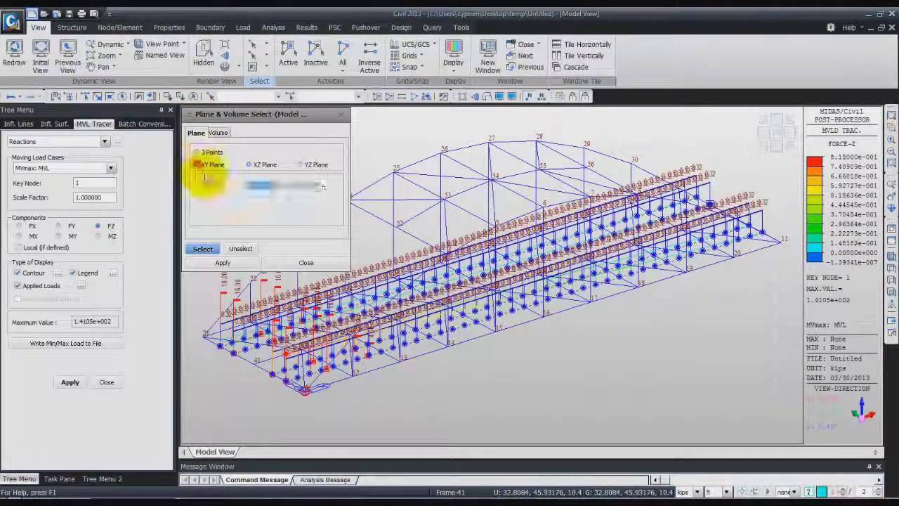
{"action": "left_click", "coordinate": [305, 391]}
{"action": "left_click", "coordinate": [277, 270]}
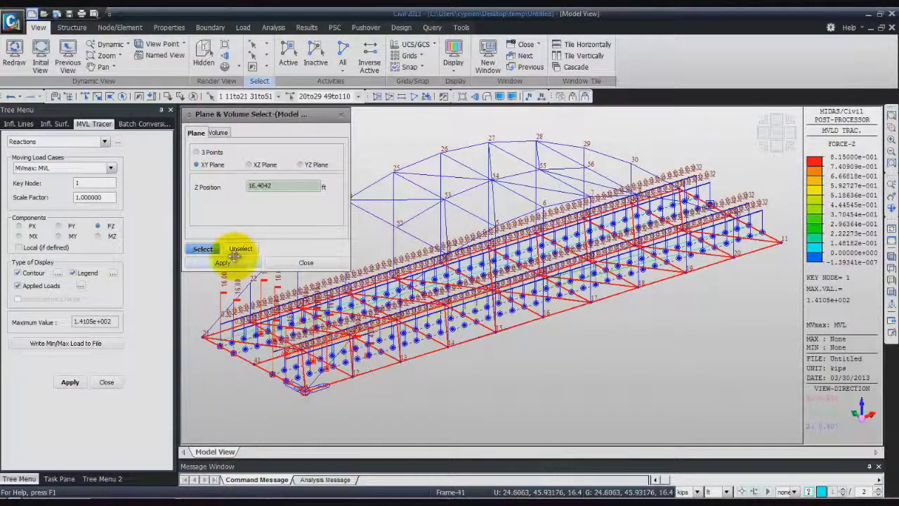
{"action": "left_click", "coordinate": [288, 54]}
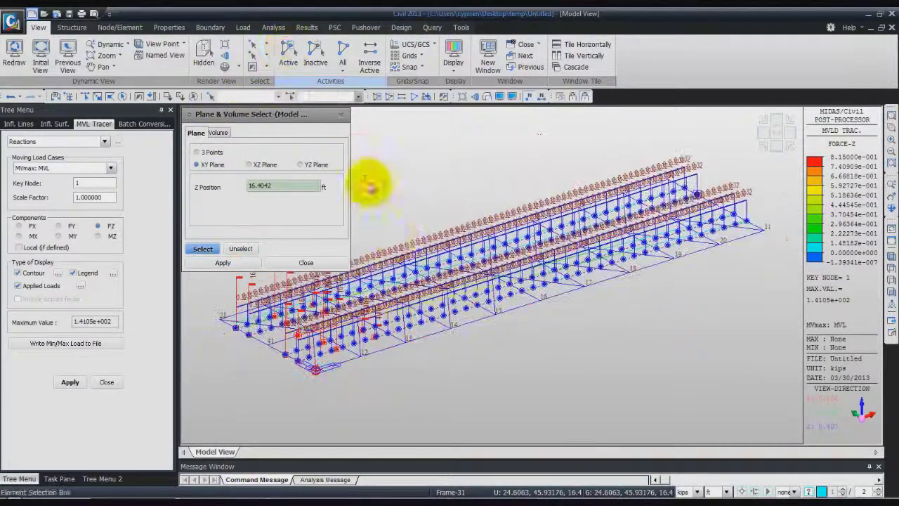
{"action": "left_click", "coordinate": [339, 115]}
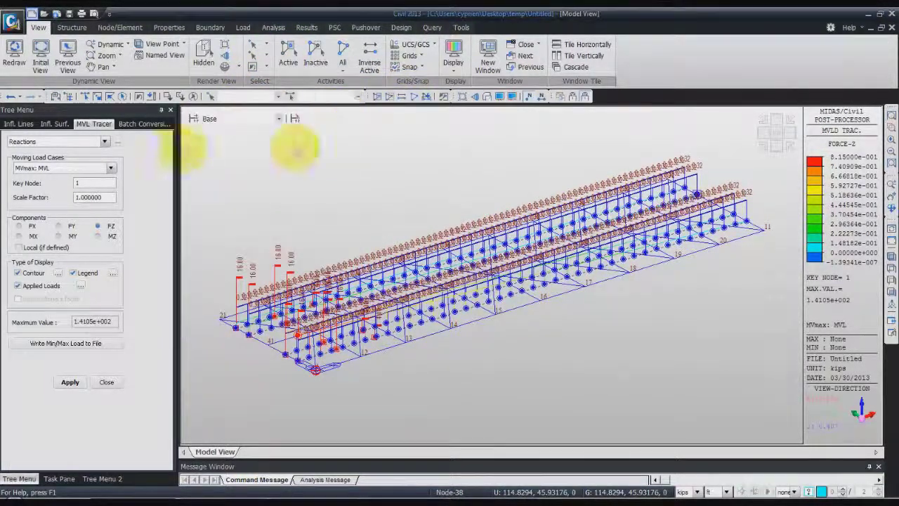
Step: Trace the MVmax: MVL loads for element 28's My moment, then orbit to an oblique view
{"action": "left_click", "coordinate": [104, 143]}
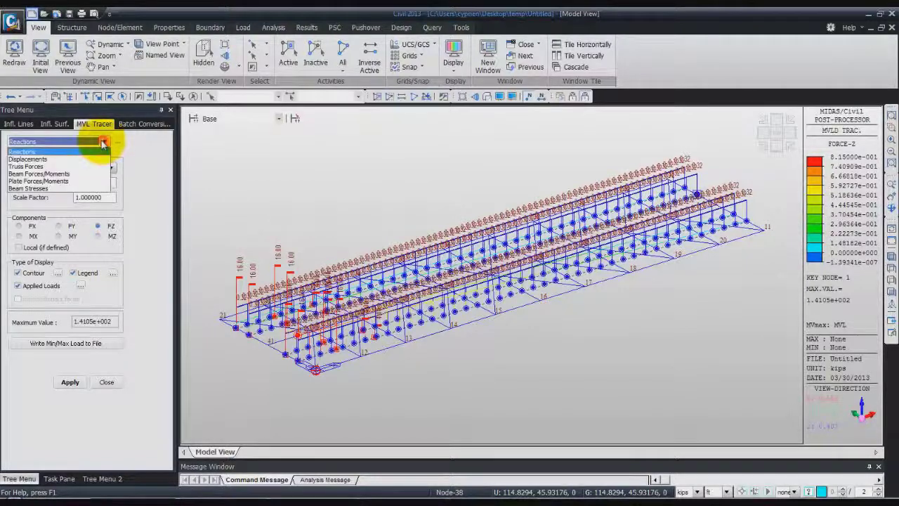
{"action": "left_click", "coordinate": [67, 173]}
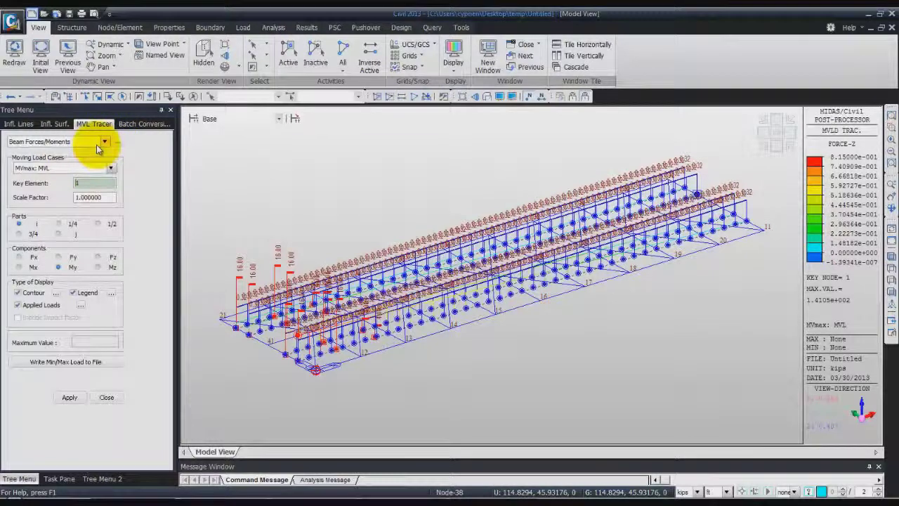
{"action": "double_click", "coordinate": [88, 197]}
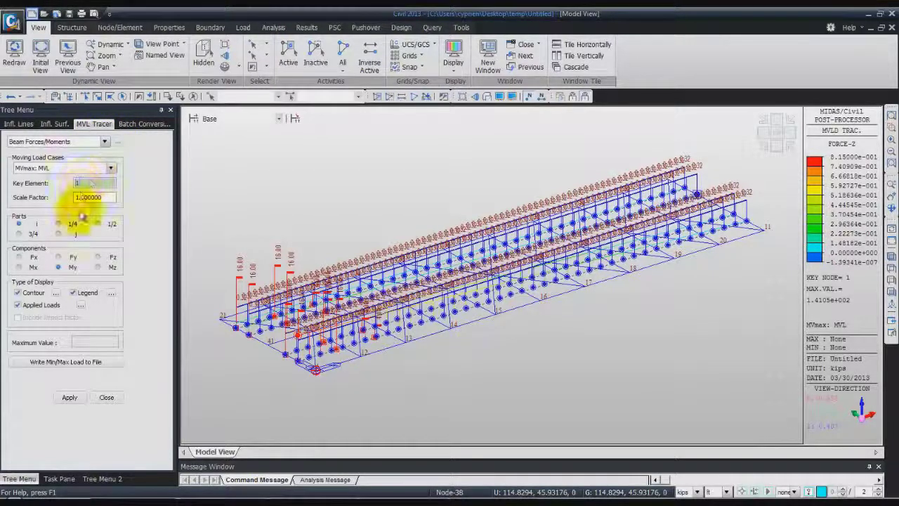
{"action": "left_click", "coordinate": [84, 182]}
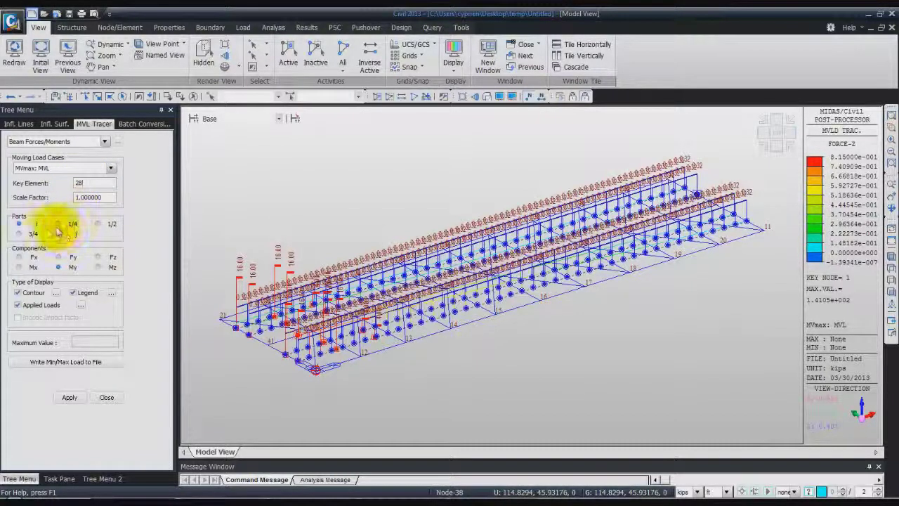
{"action": "left_click", "coordinate": [70, 397]}
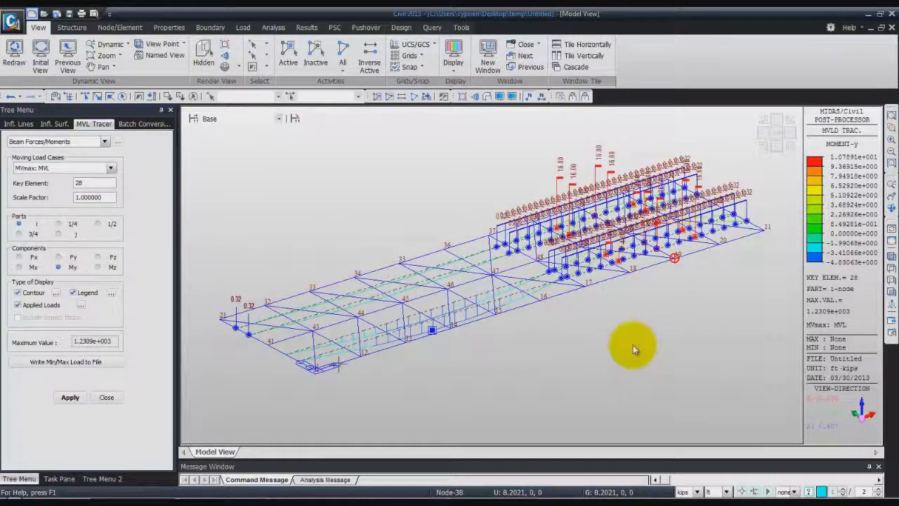
{"action": "mouse_move", "coordinate": [623, 350]}
{"action": "middle_mouse_down", "text": "ctrl"}
{"action": "mouse_move", "coordinate": [614, 324]}
{"action": "mouse_move", "coordinate": [612, 337]}
{"action": "mouse_move", "coordinate": [704, 271]}
{"action": "middle_mouse_up", "text": "ctrl"}
{"action": "middle_click_drag", "start_coordinate": [698, 313], "coordinate": [603, 309], "text": "ctrl"}
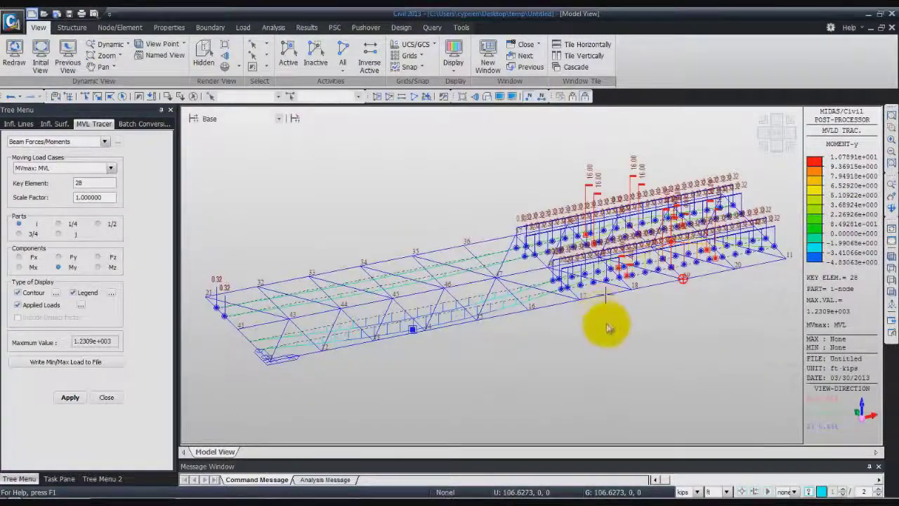
{"action": "mouse_move", "coordinate": [610, 325]}
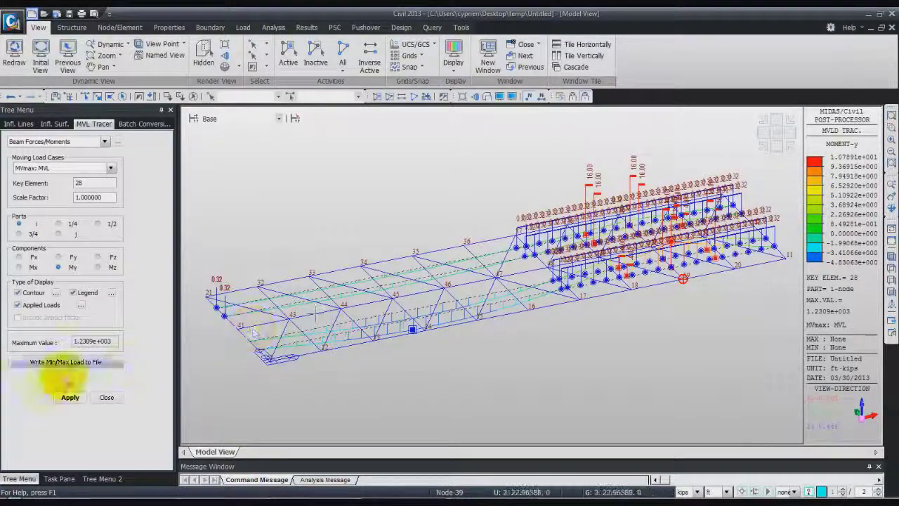
Step: Write element 28's traced min/max loads to the file MVmaxMVLMy28
{"action": "left_click", "coordinate": [72, 364]}
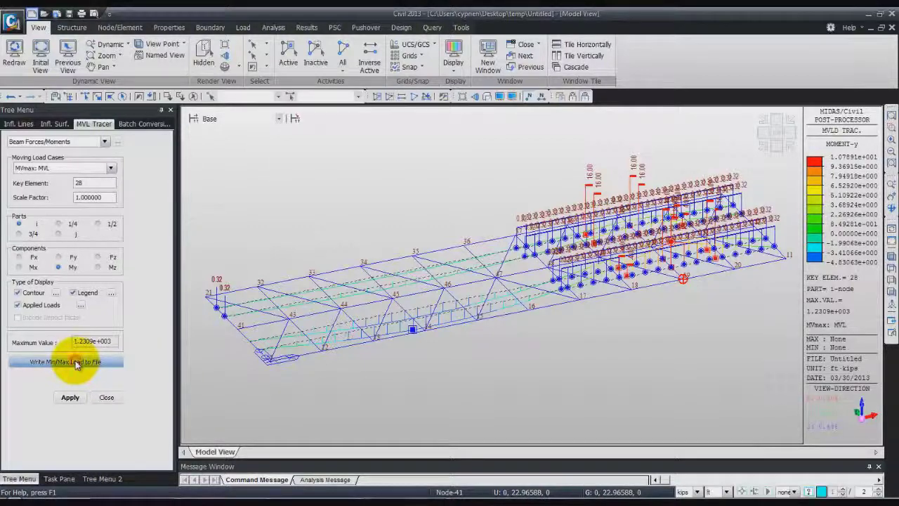
{"action": "left_click", "coordinate": [76, 363]}
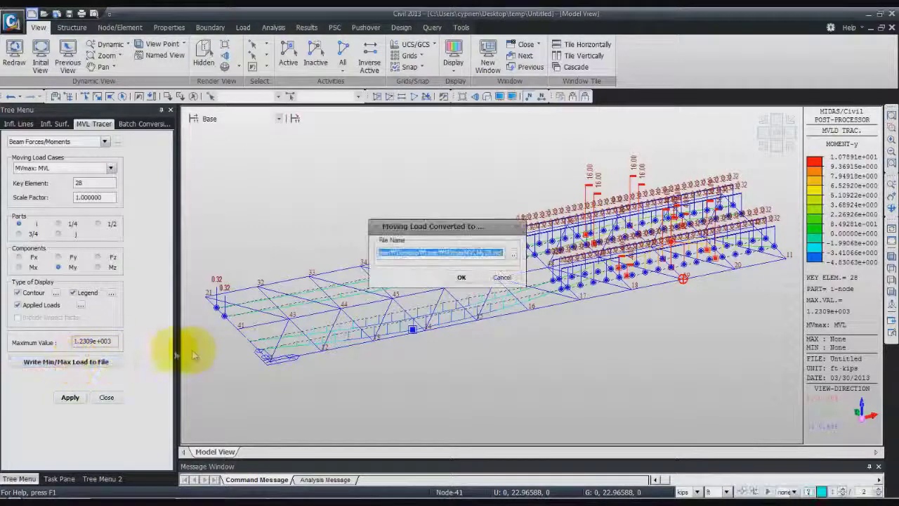
{"action": "left_click", "coordinate": [460, 278]}
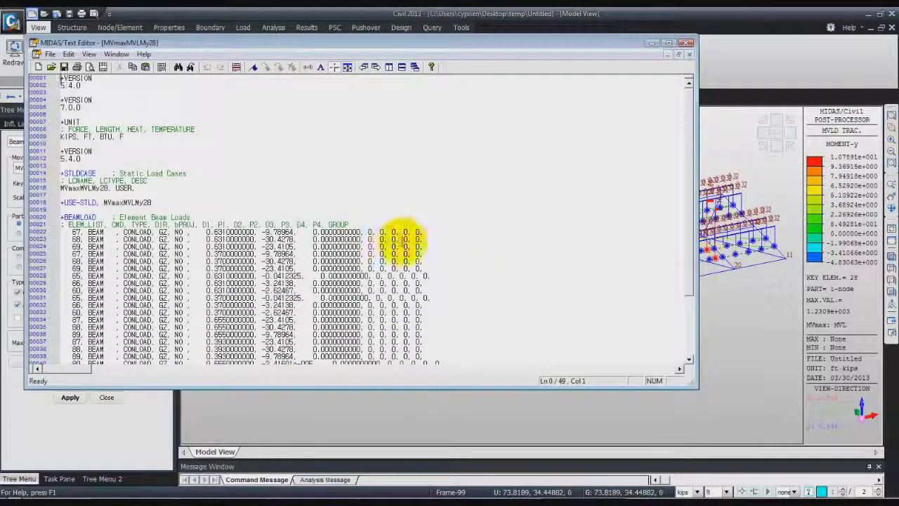
Step: Scroll through the exported beam loads in the Text Editor, then exit it
{"action": "scroll", "coordinate": [401, 239], "scroll_direction": "down", "scroll_amount": 2}
{"action": "scroll", "coordinate": [401, 239], "scroll_direction": "down", "scroll_amount": 10}
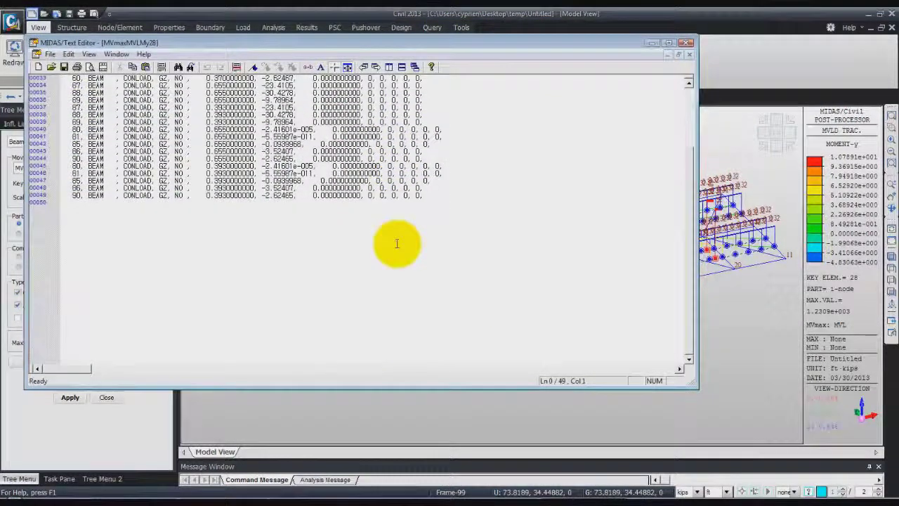
{"action": "scroll", "coordinate": [397, 242], "scroll_direction": "down", "scroll_amount": 2}
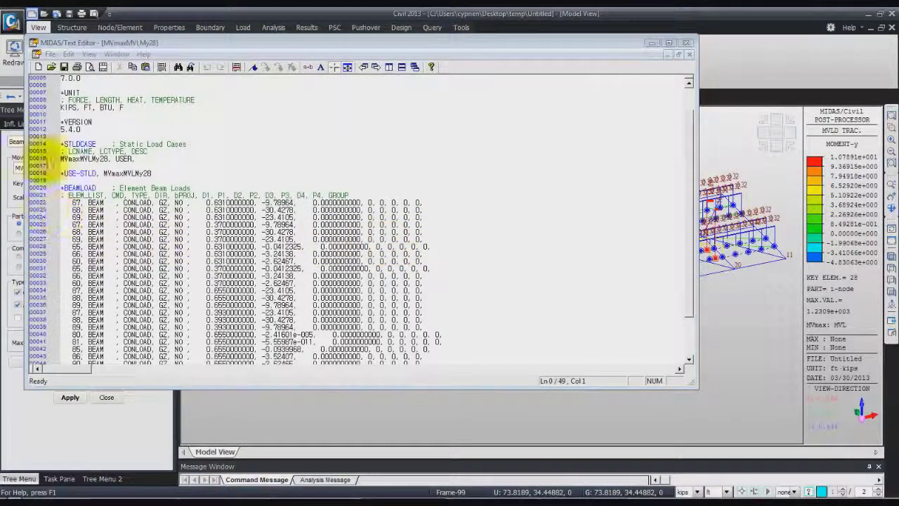
{"action": "left_click", "coordinate": [50, 55]}
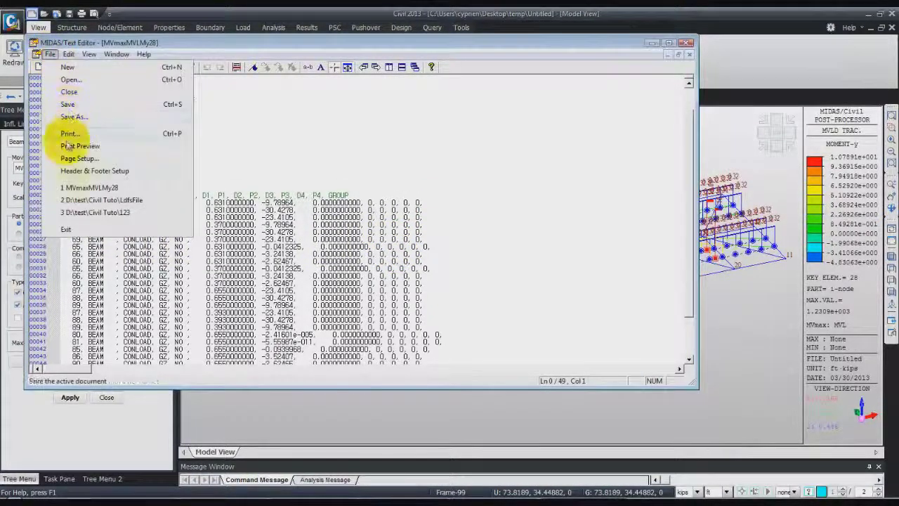
{"action": "left_click", "coordinate": [70, 230]}
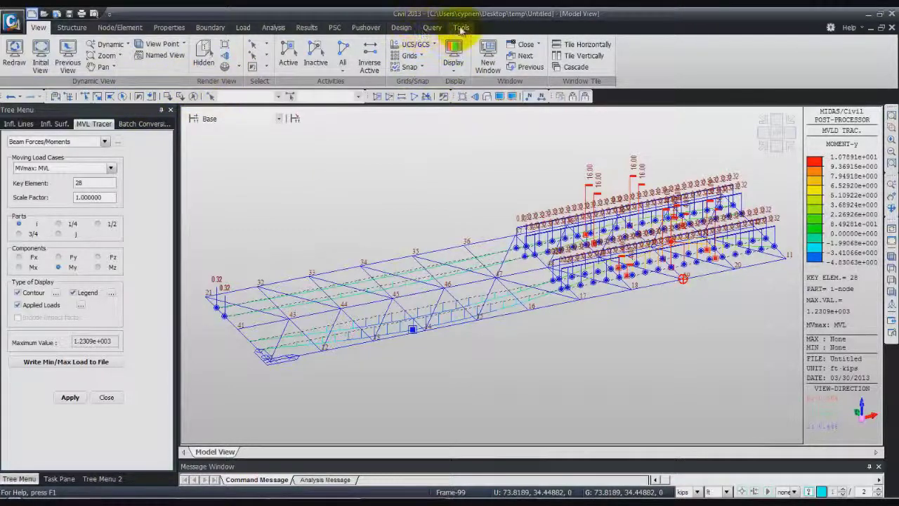
Step: Load the MVmaxMVLMy28 file into the model through the MCT Command Shell
{"action": "left_click", "coordinate": [461, 28]}
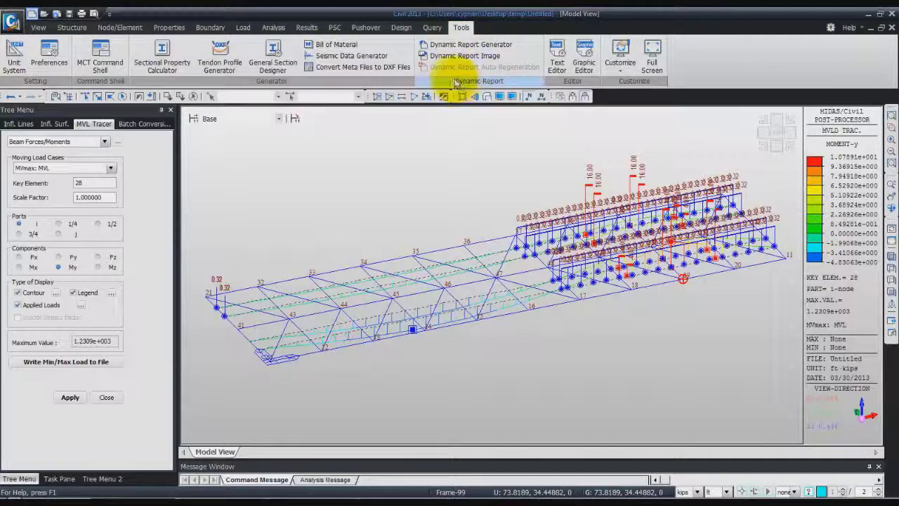
{"action": "left_click", "coordinate": [100, 54]}
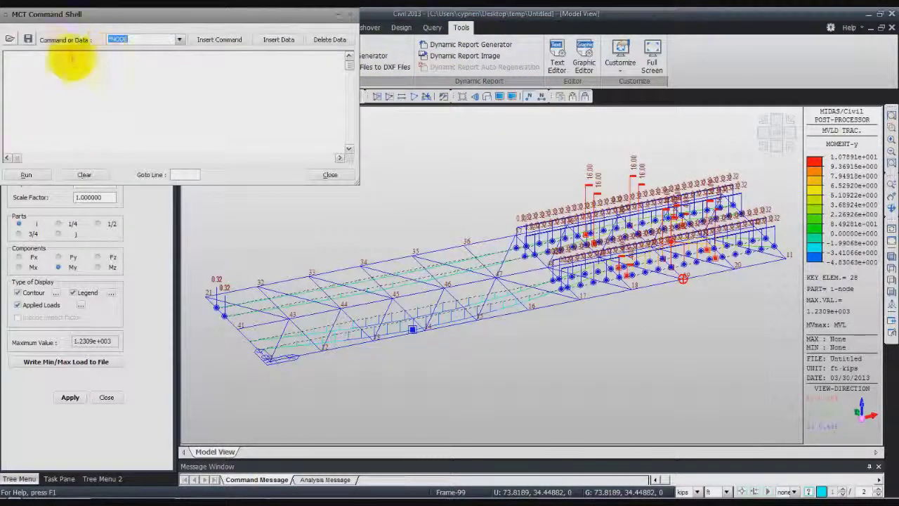
{"action": "left_click", "coordinate": [28, 40]}
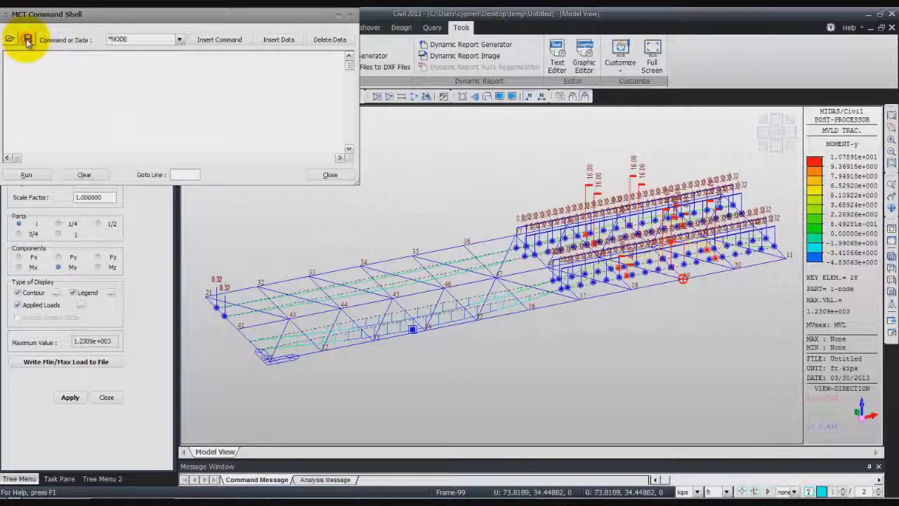
{"action": "left_click", "coordinate": [372, 226]}
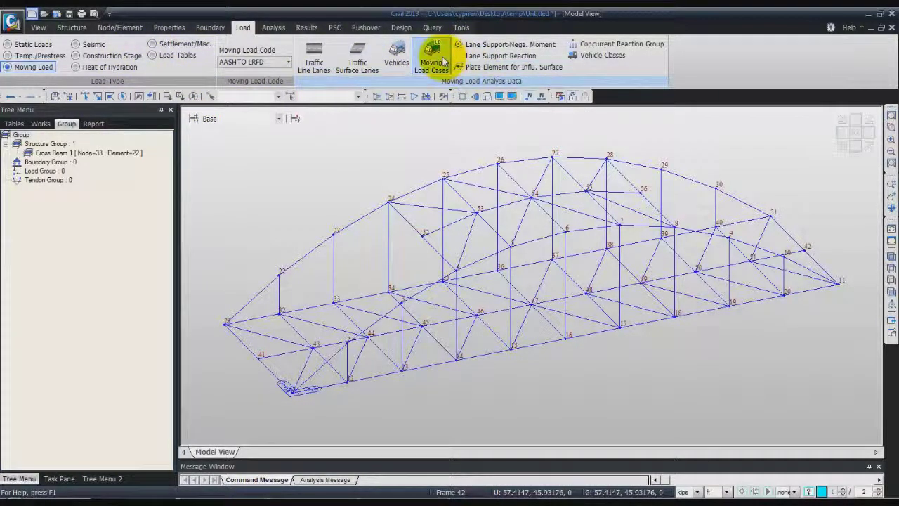
Step: Check that MVmaxMVLMy28 is listed in Static Load Cases, then perform the analysis
{"action": "left_click", "coordinate": [24, 46]}
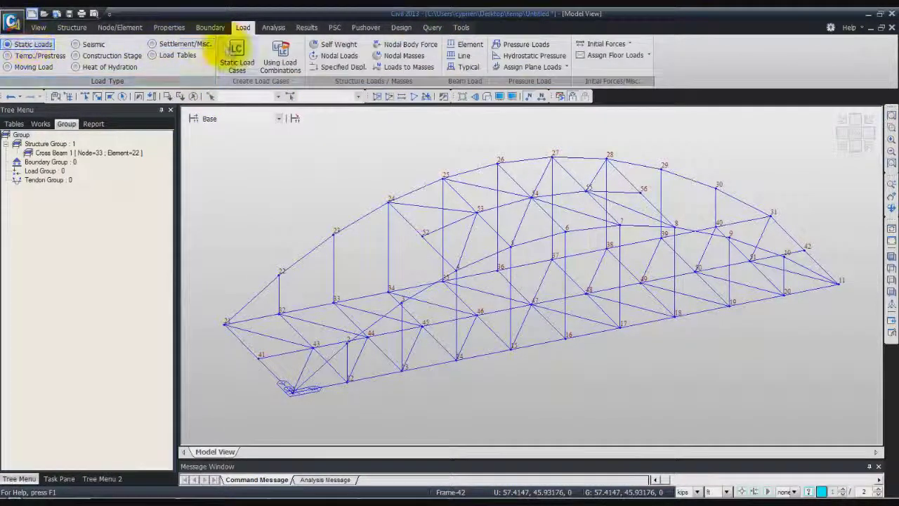
{"action": "left_click", "coordinate": [235, 56]}
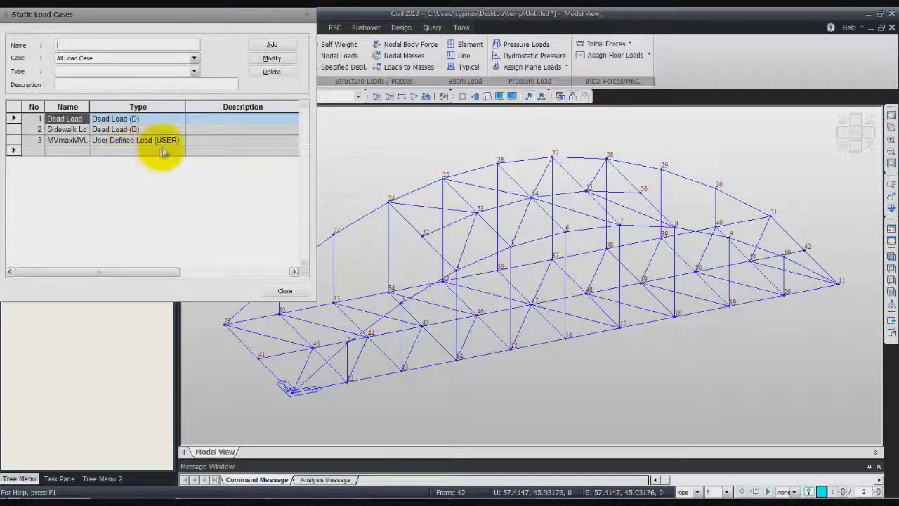
{"action": "left_click", "coordinate": [80, 143]}
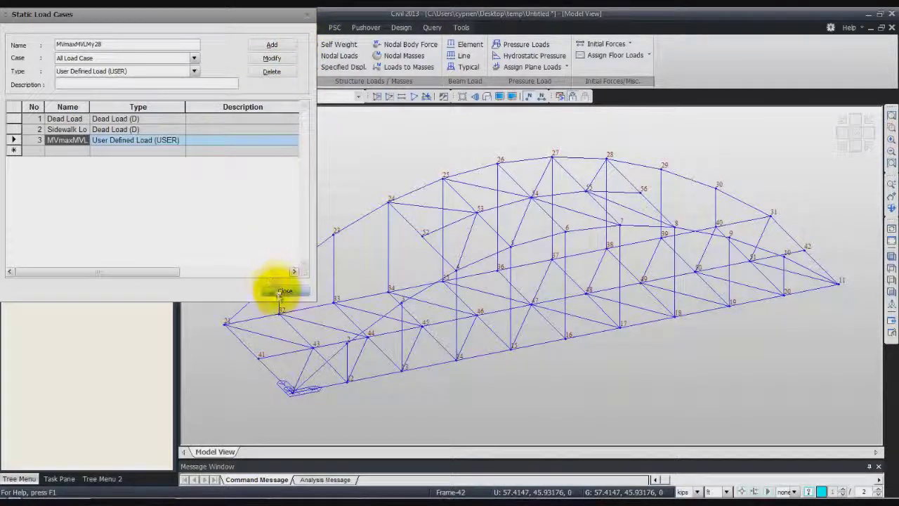
{"action": "left_click", "coordinate": [283, 291]}
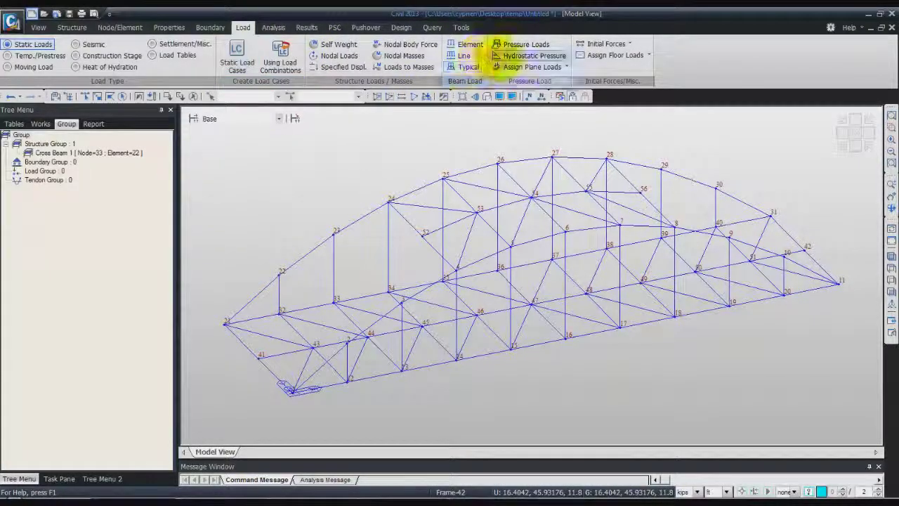
{"action": "left_click", "coordinate": [562, 97]}
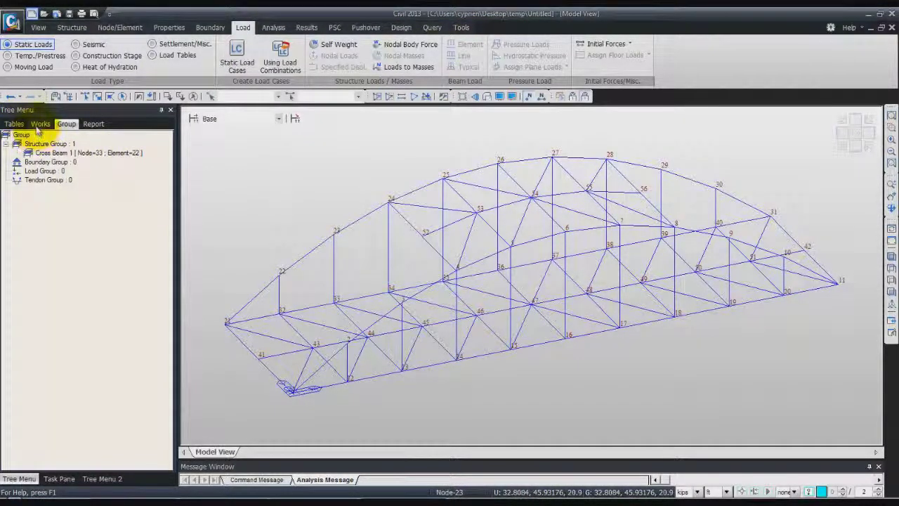
Step: Draw a solid-fill My beam diagram with legend for load case ST: MVmaxMVLMy28
{"action": "left_click", "coordinate": [309, 31]}
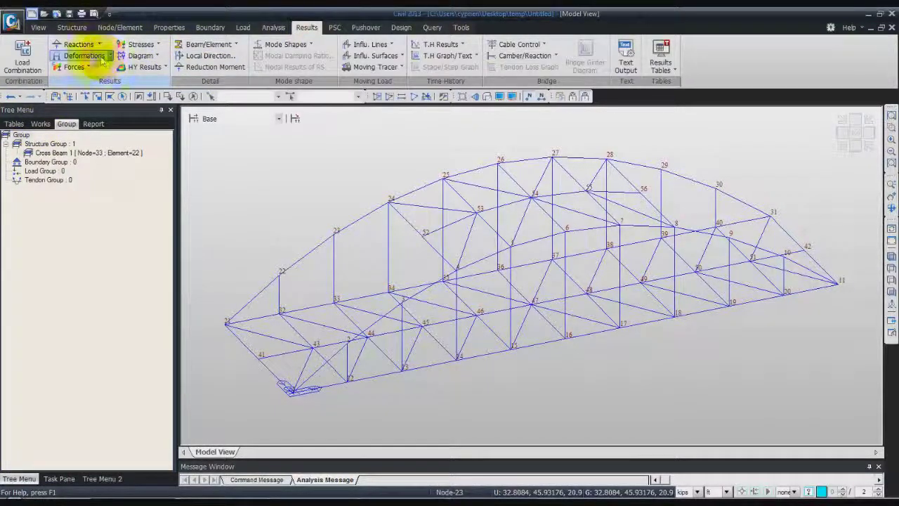
{"action": "left_click", "coordinate": [78, 67]}
{"action": "left_click", "coordinate": [84, 97]}
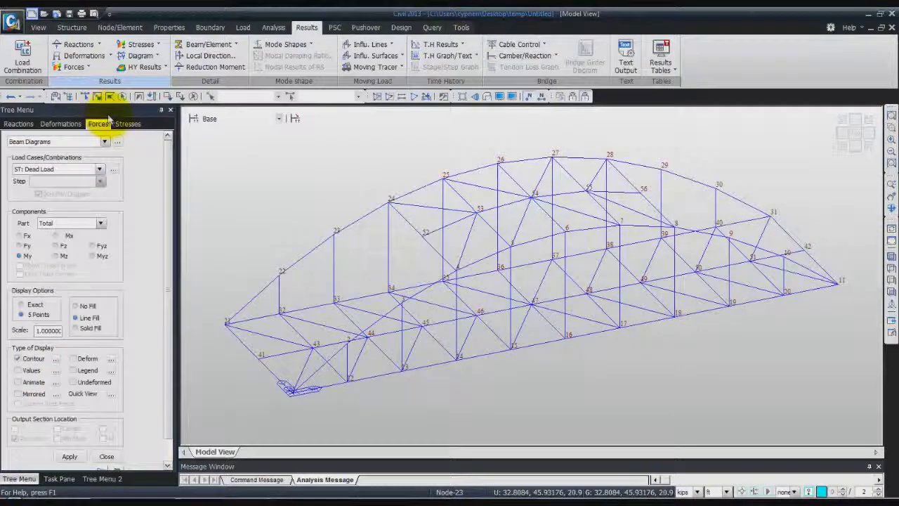
{"action": "left_click", "coordinate": [100, 169]}
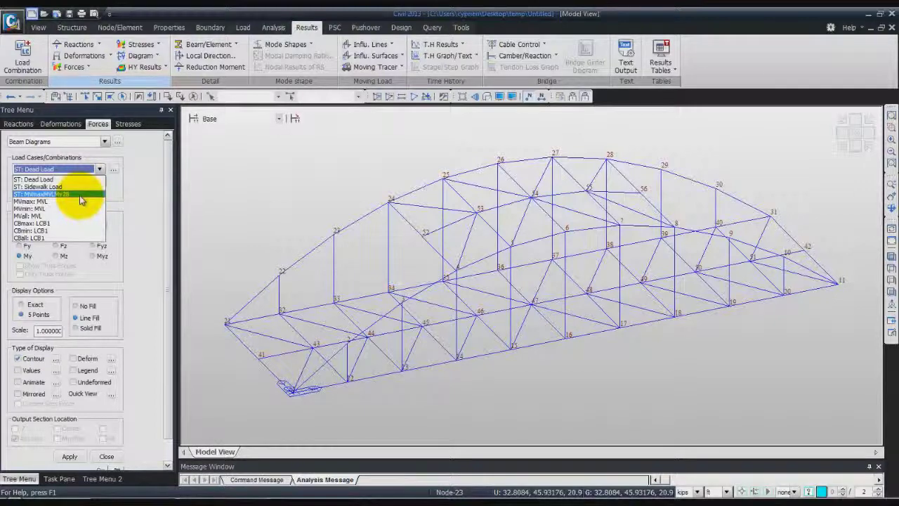
{"action": "left_click", "coordinate": [80, 195]}
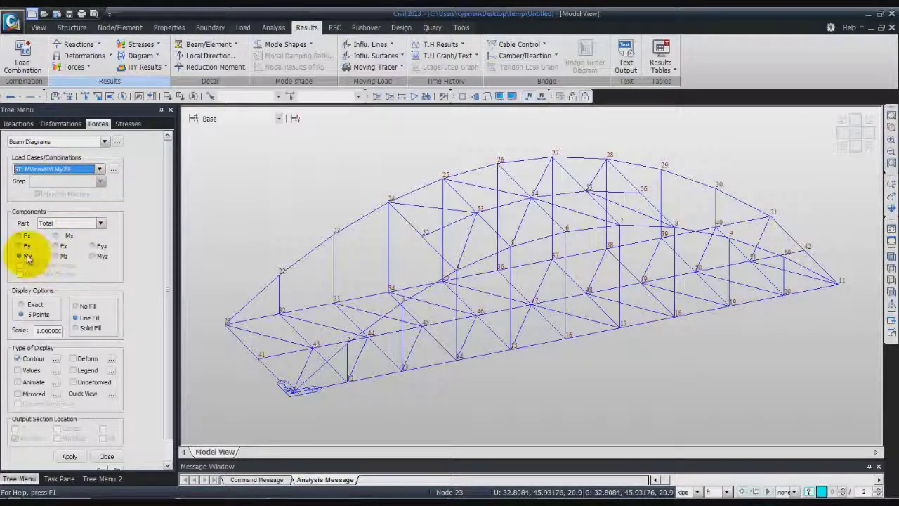
{"action": "left_click", "coordinate": [71, 370]}
{"action": "left_click", "coordinate": [69, 456]}
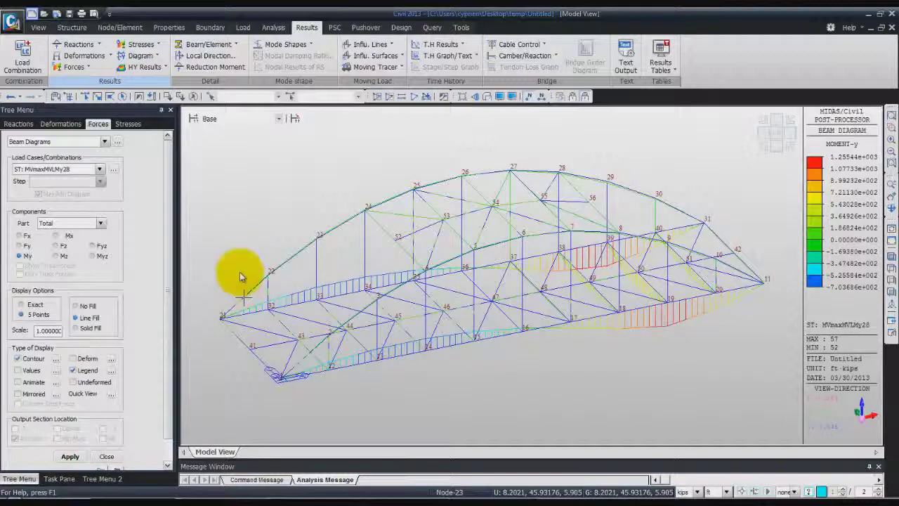
{"action": "left_click", "coordinate": [74, 328]}
{"action": "left_click", "coordinate": [70, 456]}
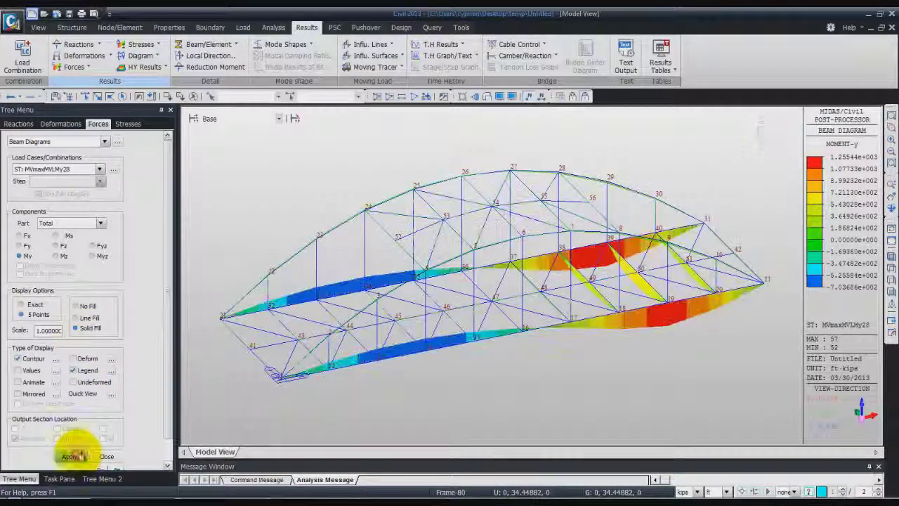